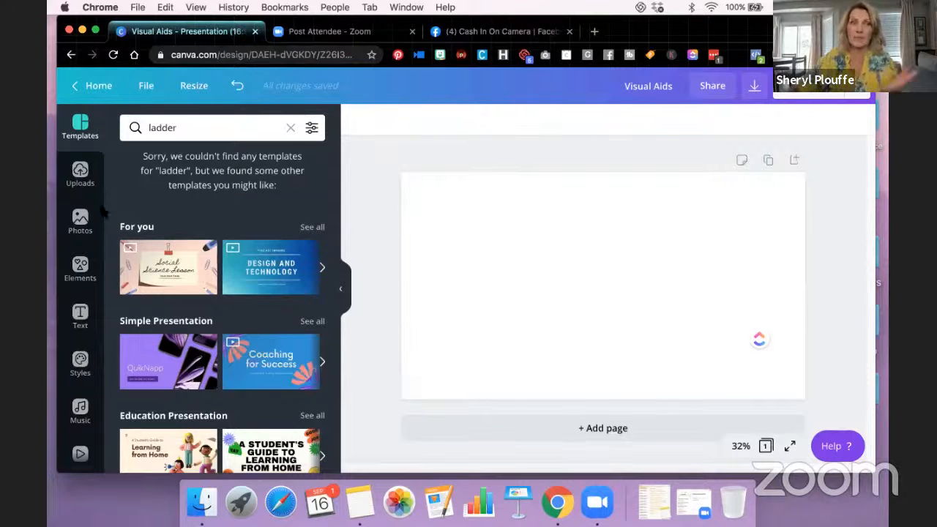
# Step: Replace the template search term with "pie chart" and run the search
pyautogui.click(186, 134)
pyautogui.doubleClick(222, 132)
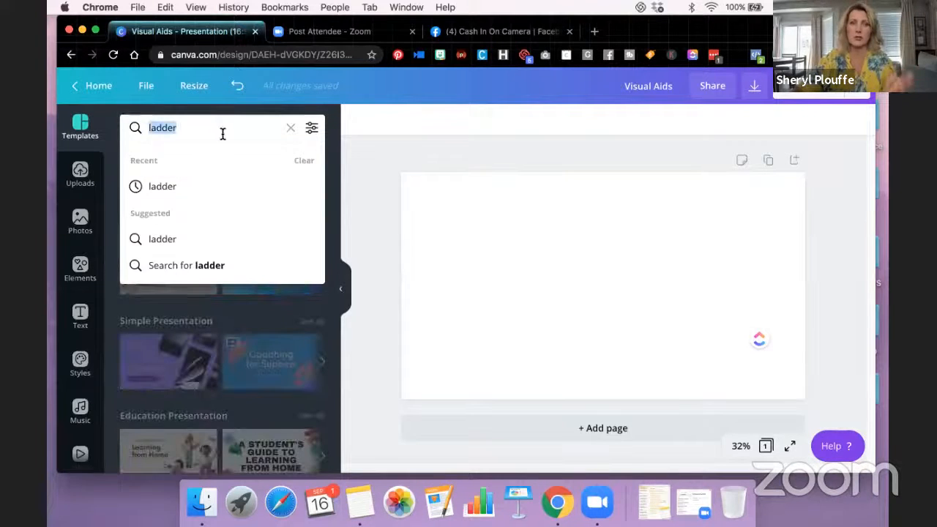
pyautogui.press('BackSpace')
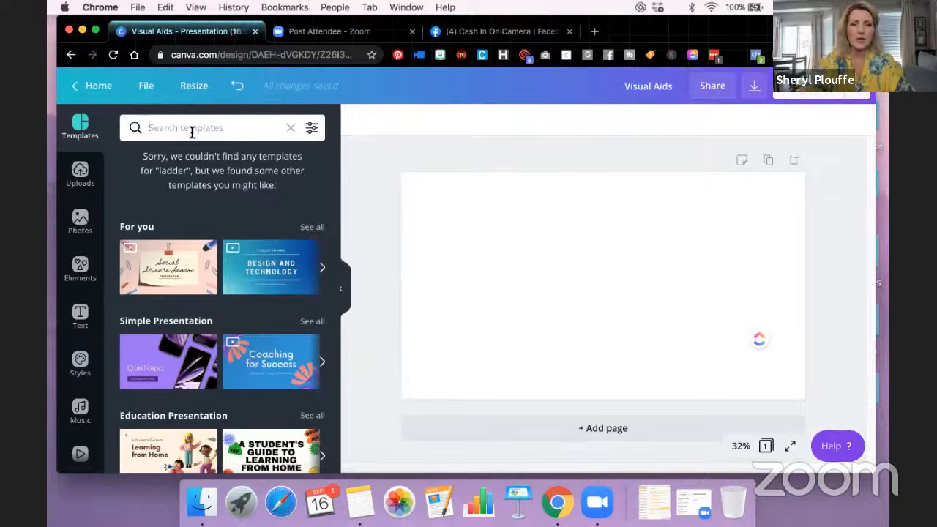
pyautogui.write('pie chart')
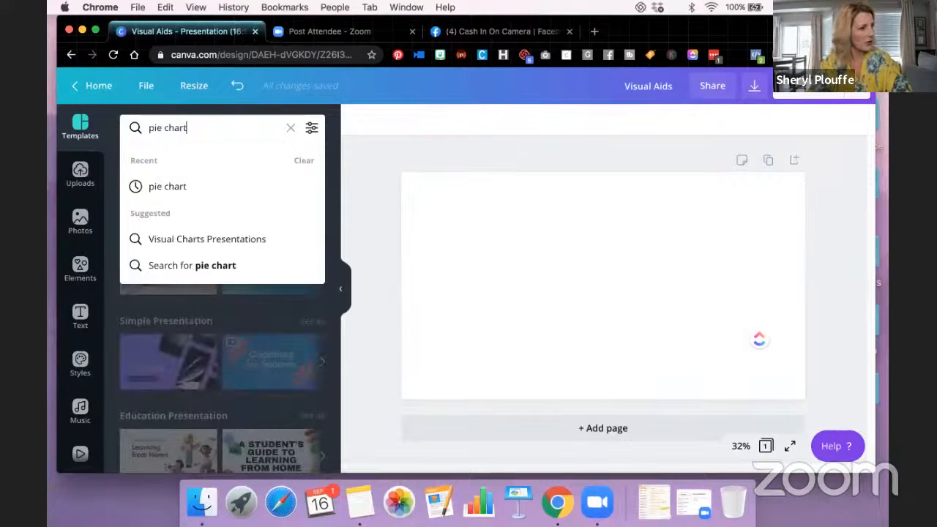
pyautogui.press('Return')
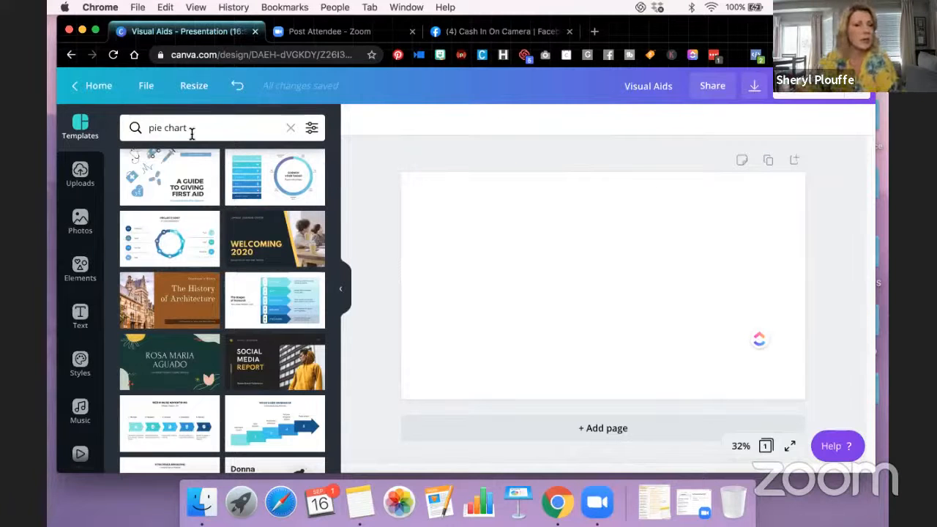
# Step: Browse the template results and open the Blue and White Arrow Chart Presentation
pyautogui.scroll(-3, 238, 305)
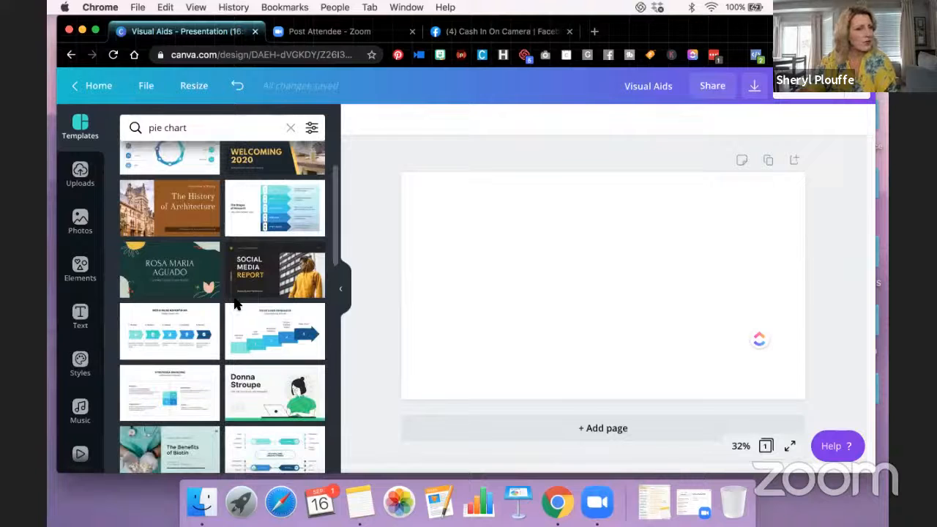
pyautogui.scroll(3, 234, 300)
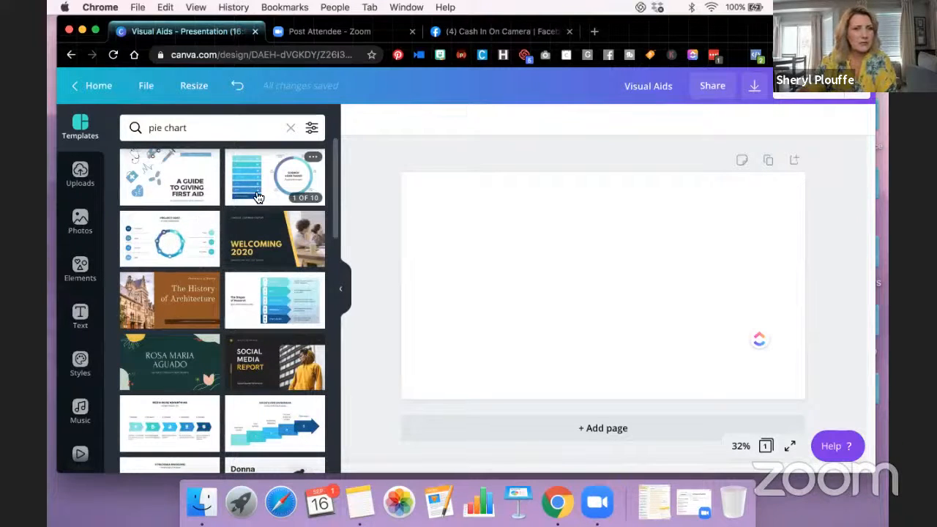
pyautogui.scroll(-5, 285, 279)
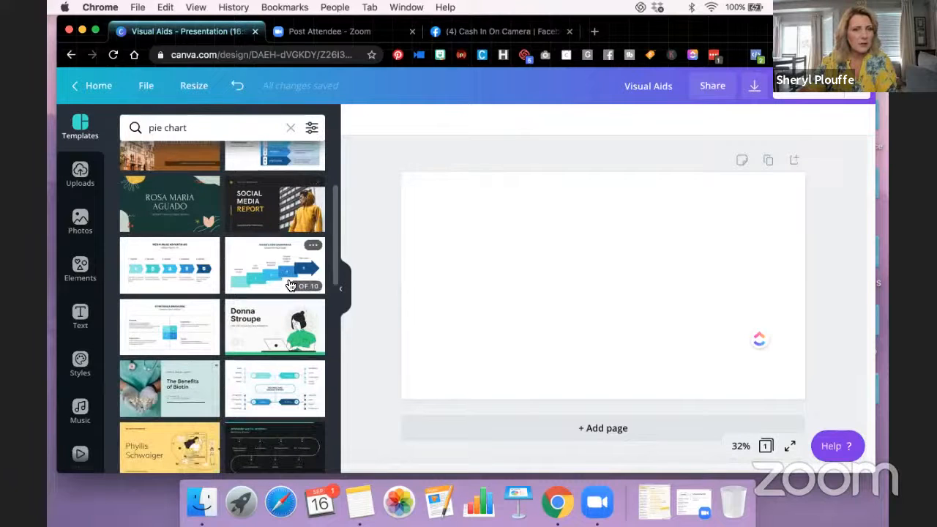
pyautogui.scroll(-3, 290, 286)
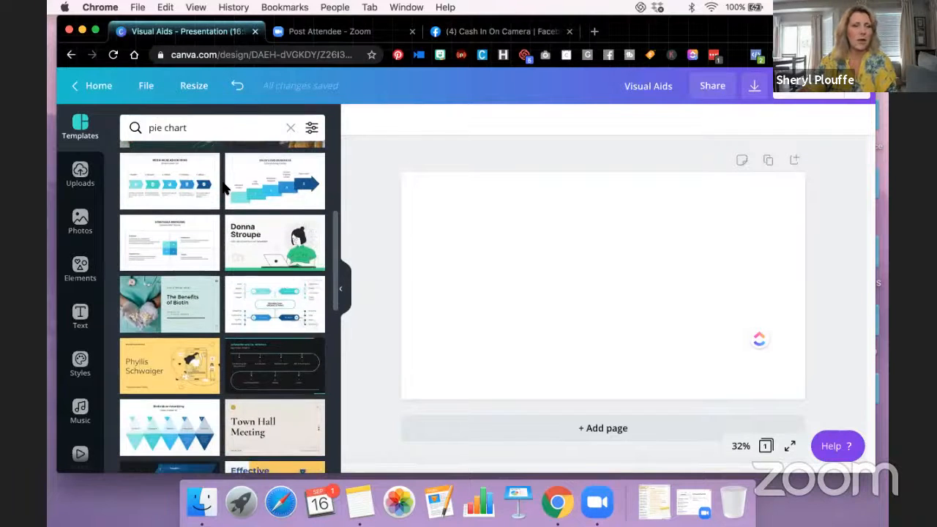
pyautogui.scroll(7, 225, 188)
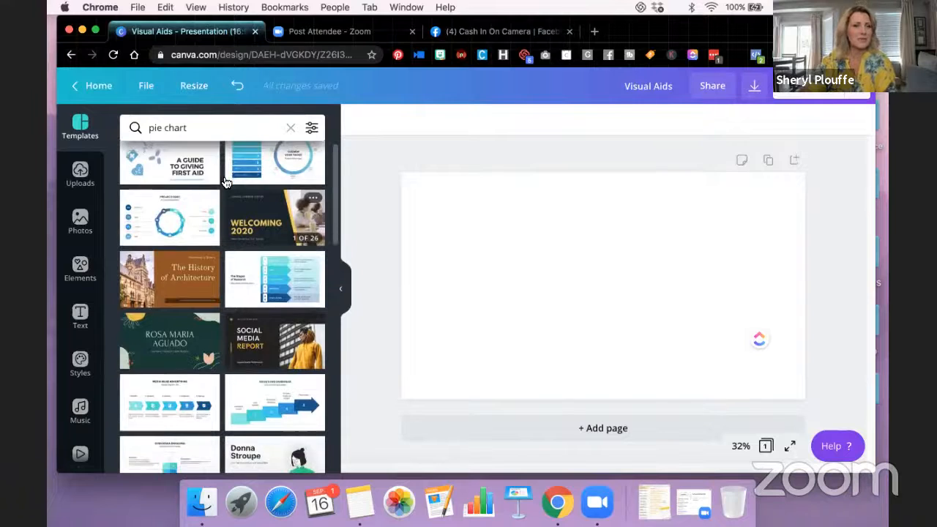
pyautogui.scroll(-2, 227, 190)
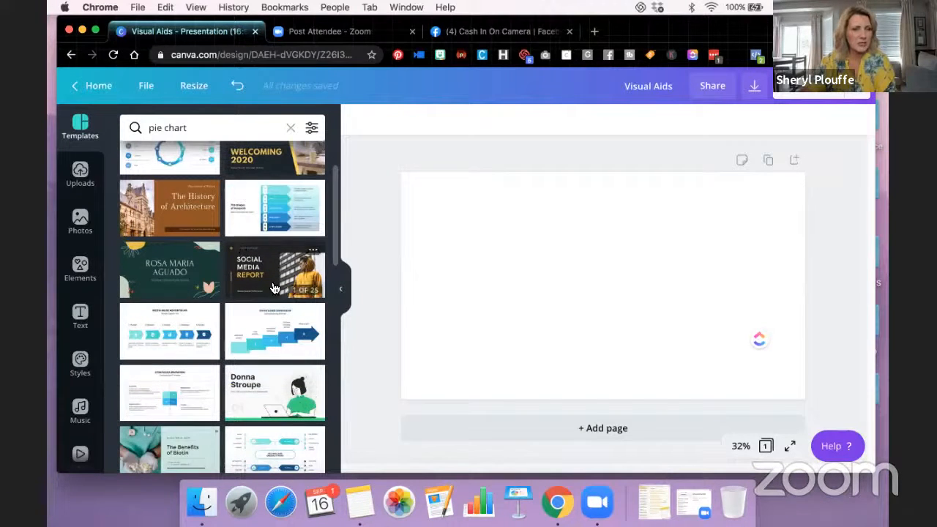
pyautogui.scroll(-3, 275, 289)
pyautogui.click(176, 238)
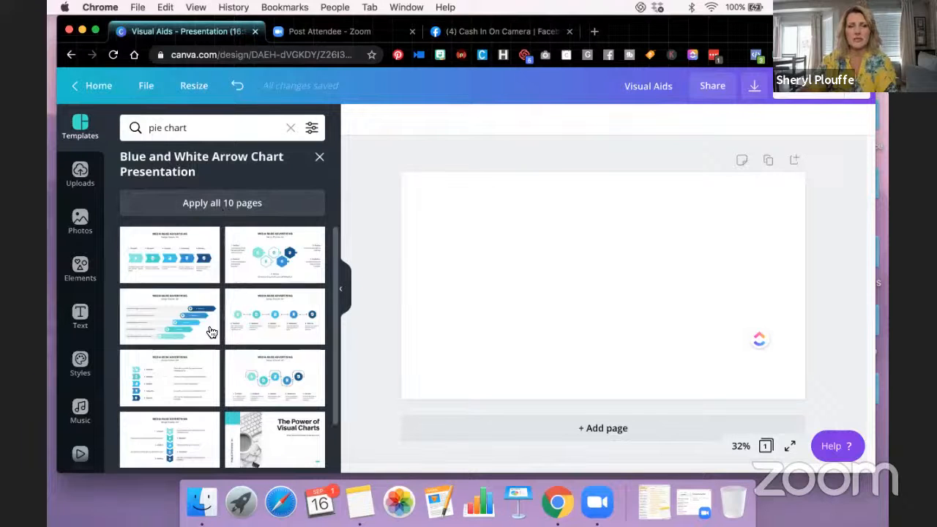
# Step: Apply the template's page with five horizontal process arrows to the blank slide
pyautogui.scroll(-1, 211, 333)
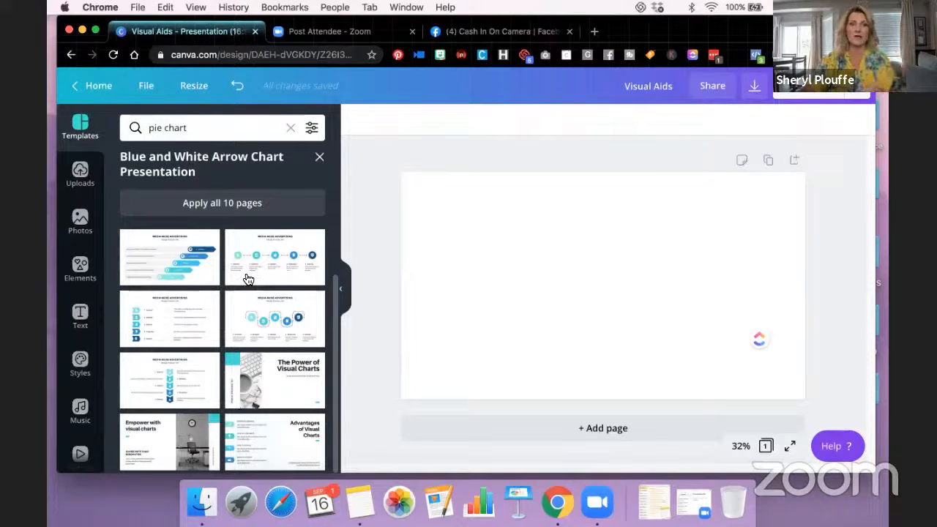
pyautogui.scroll(2, 249, 280)
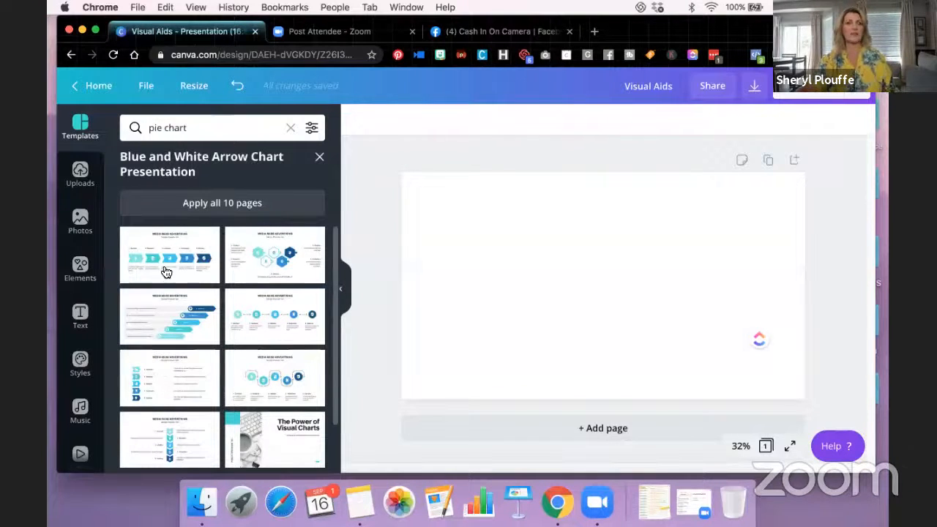
pyautogui.scroll(-2, 207, 357)
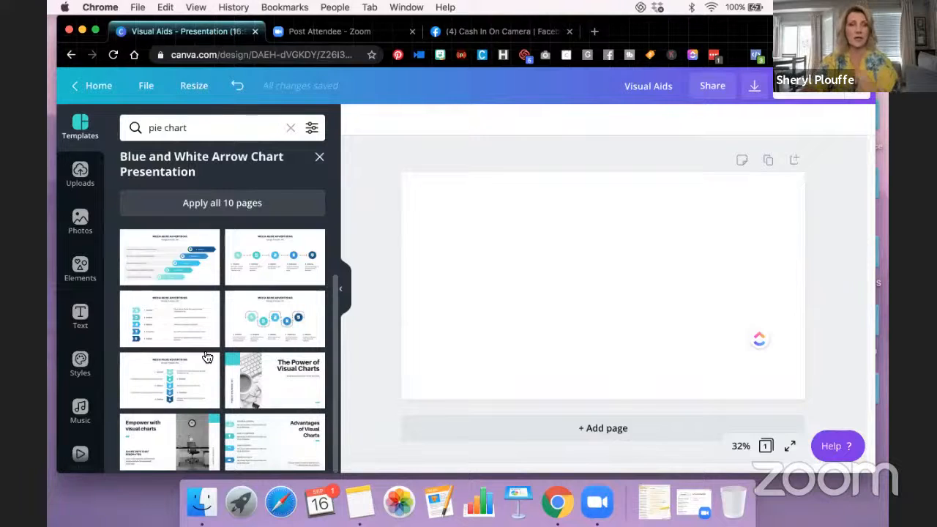
pyautogui.scroll(2, 176, 260)
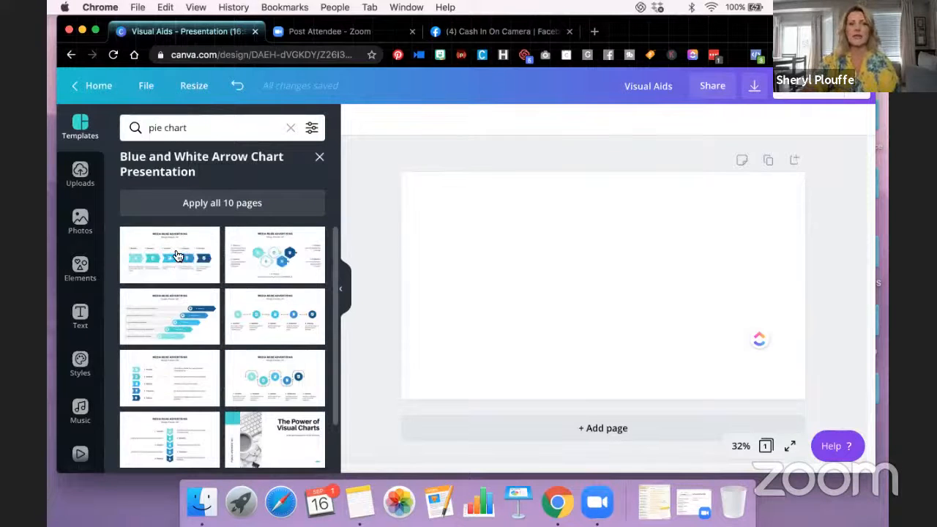
pyautogui.click(176, 254)
pyautogui.click(502, 272)
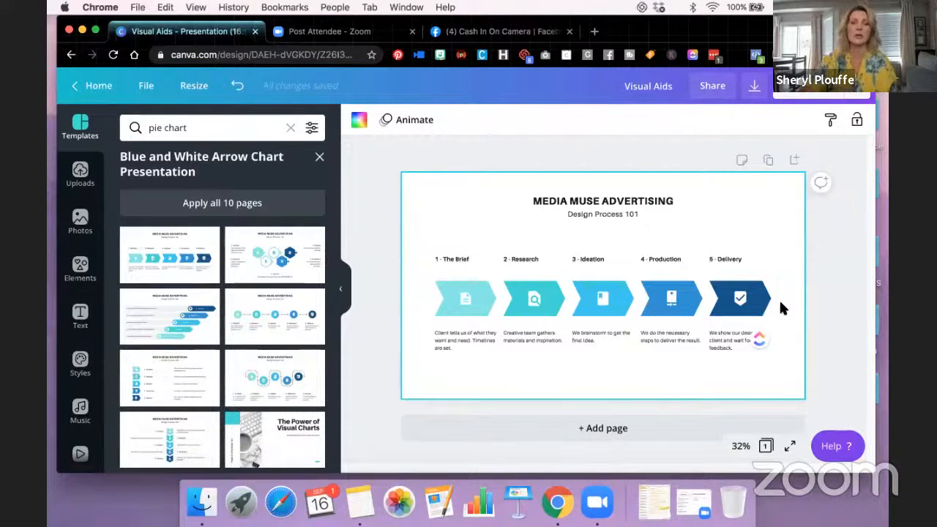
# Step: Delete the fifth arrow together with its checkmark icon and the "5 · Delivery" heading
pyautogui.click(737, 305)
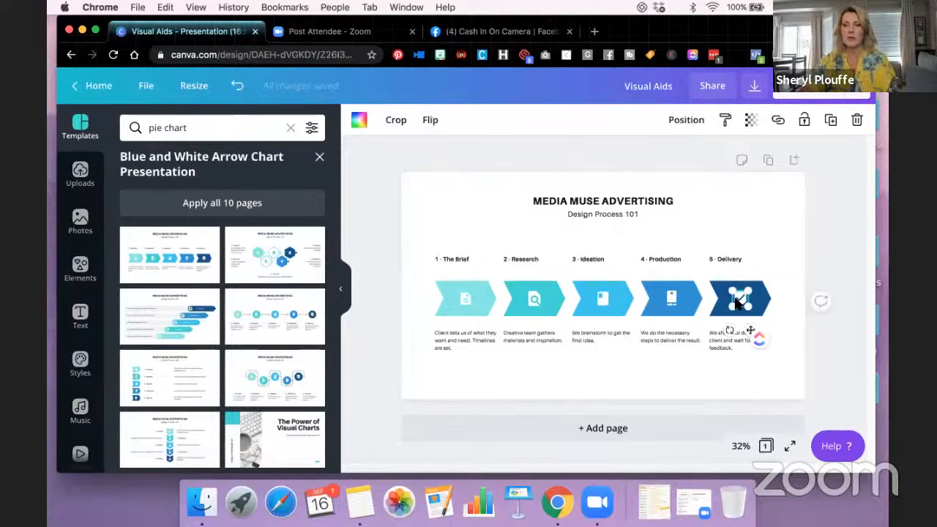
pyautogui.press('Delete')
pyautogui.click(737, 313)
pyautogui.press('Delete')
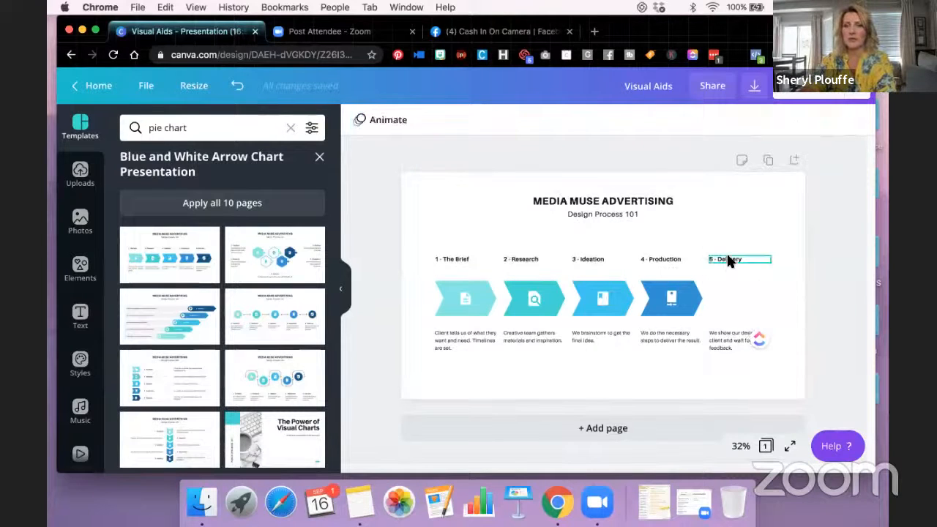
pyautogui.click(726, 259)
pyautogui.press('Delete')
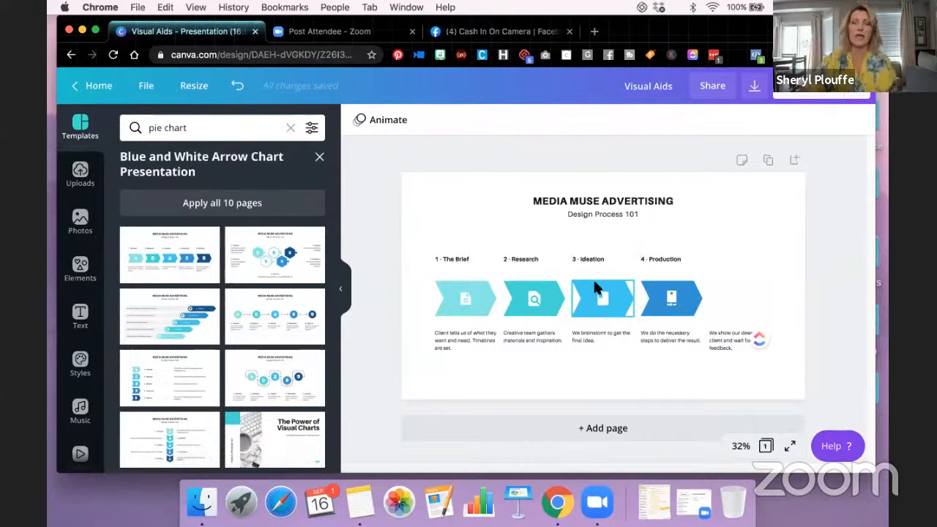
# Step: Move the "4 · Production" heading and its blue arrow right, partly into the space freed by the fifth step
pyautogui.moveTo(671, 262); pyautogui.dragTo(730, 260)
pyautogui.click(688, 306)
pyautogui.moveTo(688, 307); pyautogui.dragTo(732, 303)
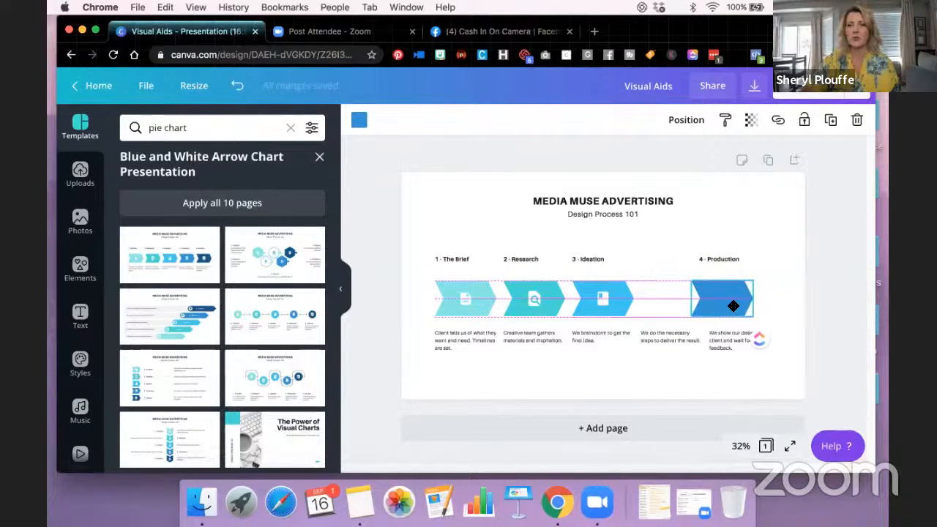
# Step: Group the Ideation arrow with its icon and move the group right, closer to the Production arrow
pyautogui.moveTo(594, 290)
pyautogui.mouseDown()
pyautogui.moveTo(645, 298)
pyautogui.moveTo(603, 301)
pyautogui.moveTo(585, 290)
pyautogui.mouseUp()
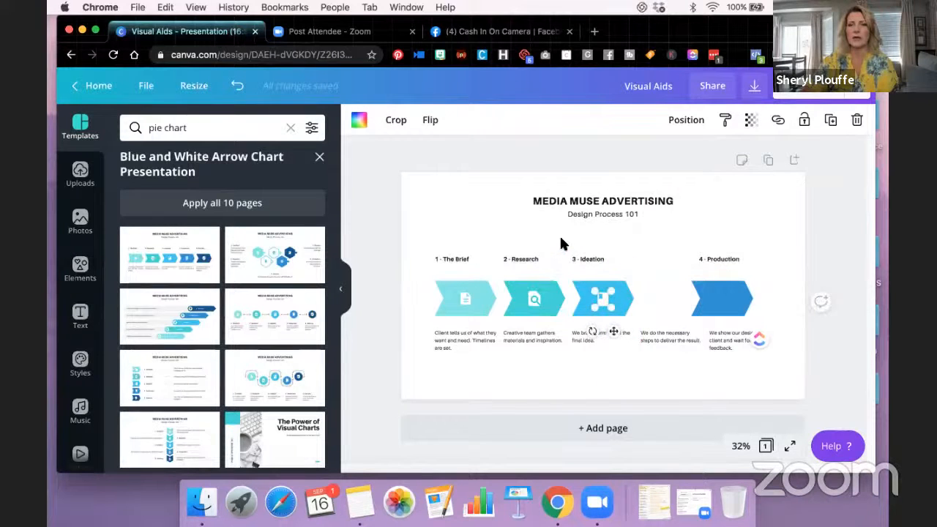
pyautogui.click(560, 235)
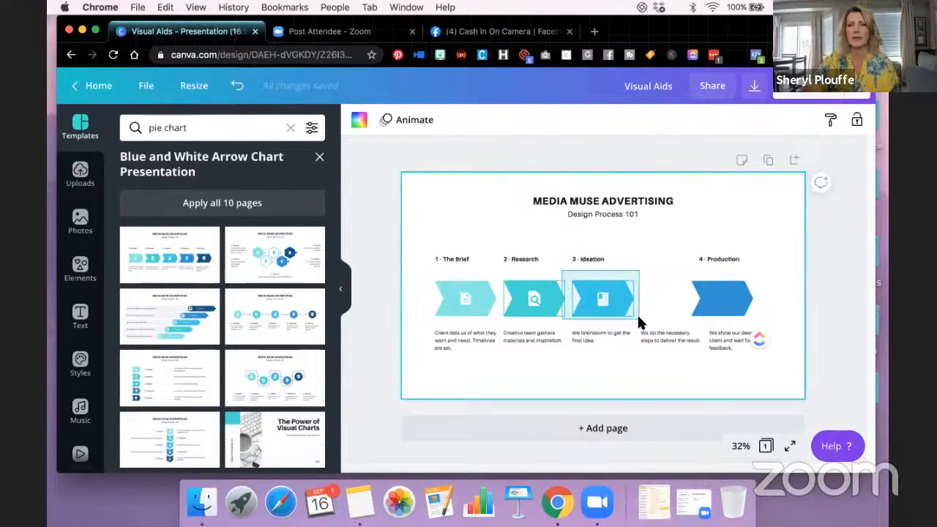
pyautogui.moveTo(563, 271); pyautogui.dragTo(617, 299)
pyautogui.click(536, 229)
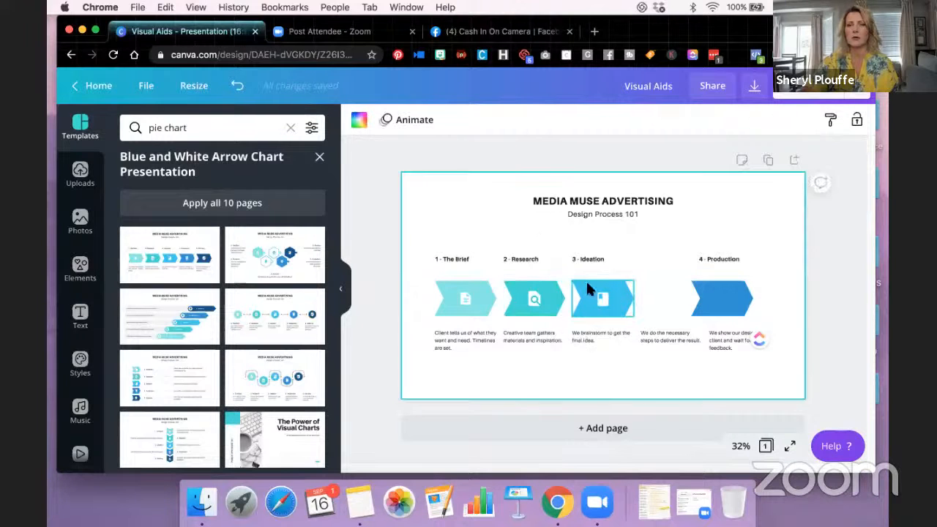
pyautogui.moveTo(570, 270); pyautogui.dragTo(648, 316)
pyautogui.click(672, 120)
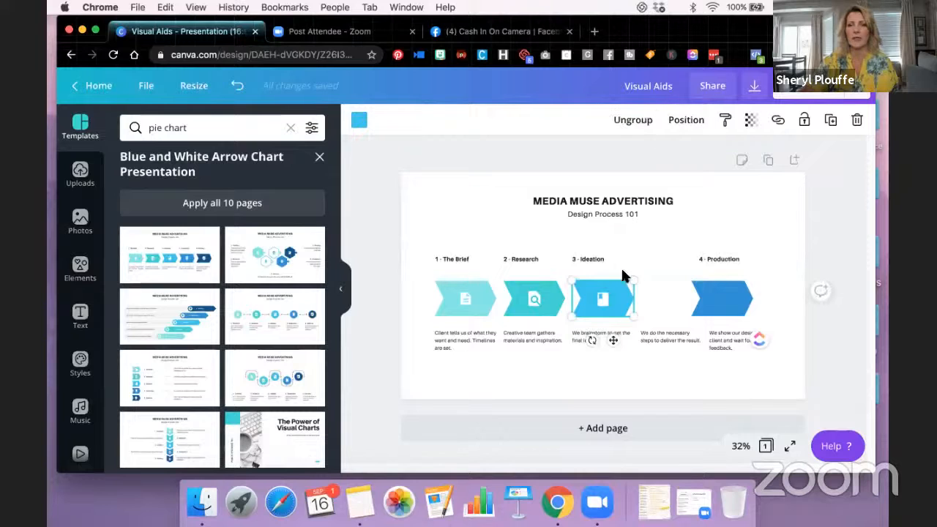
pyautogui.moveTo(634, 311); pyautogui.dragTo(656, 312)
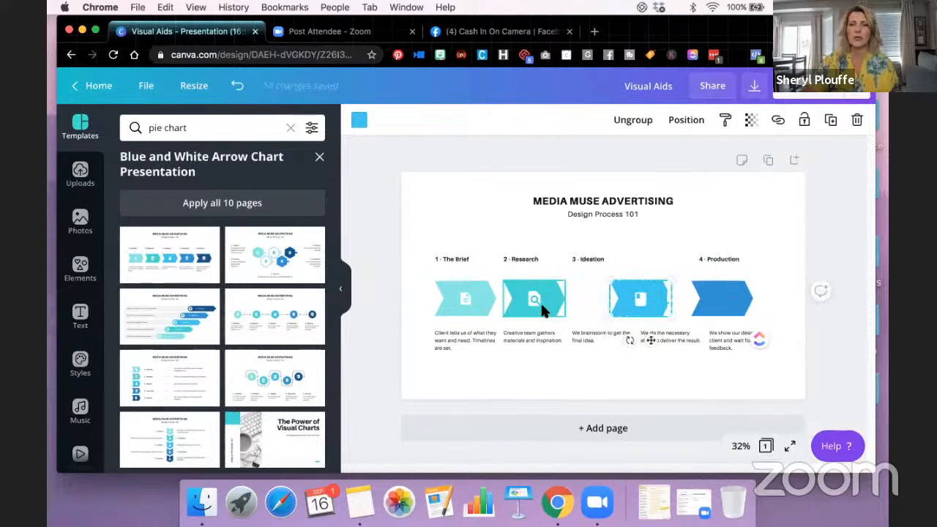
# Step: Group the Research arrow with its icon, then shift it and the Research and Ideation headings right to even out the spacing
pyautogui.click(539, 265)
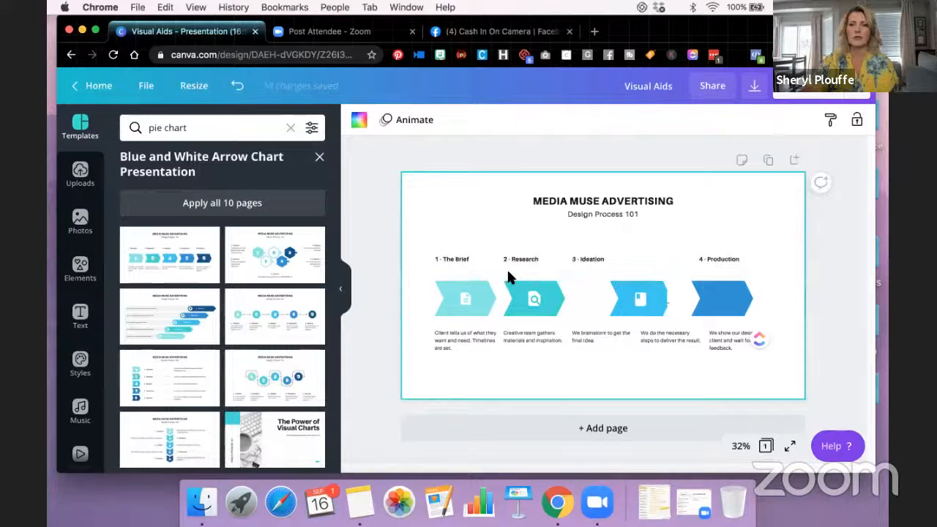
pyautogui.moveTo(507, 267); pyautogui.dragTo(640, 260)
pyautogui.click(665, 120)
pyautogui.click(626, 238)
pyautogui.click(729, 248)
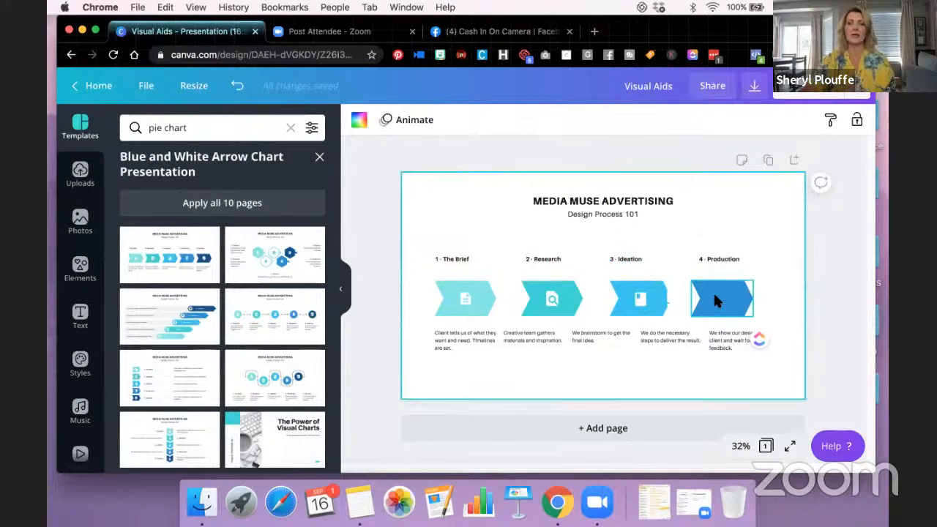
# Step: Move the Production icon onto the centre of the fourth arrow
pyautogui.moveTo(668, 293); pyautogui.dragTo(721, 293)
pyautogui.click(714, 209)
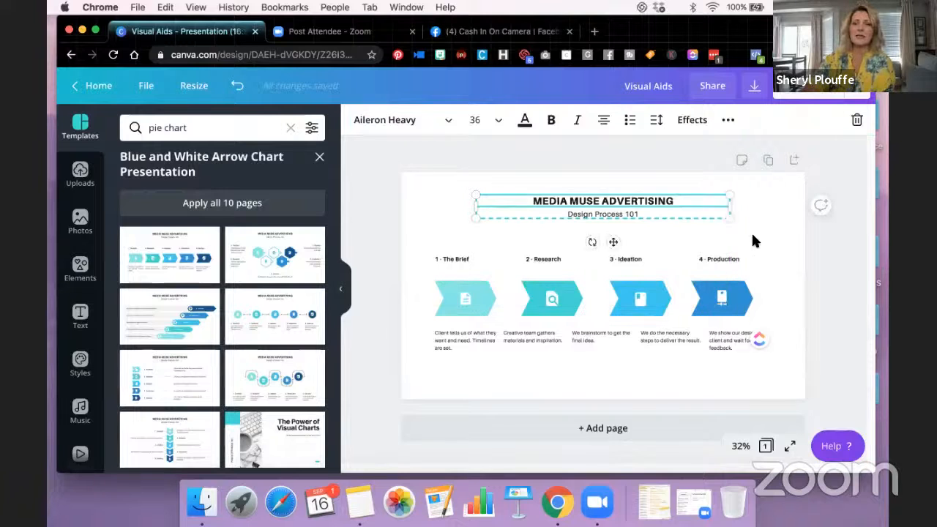
pyautogui.click(751, 236)
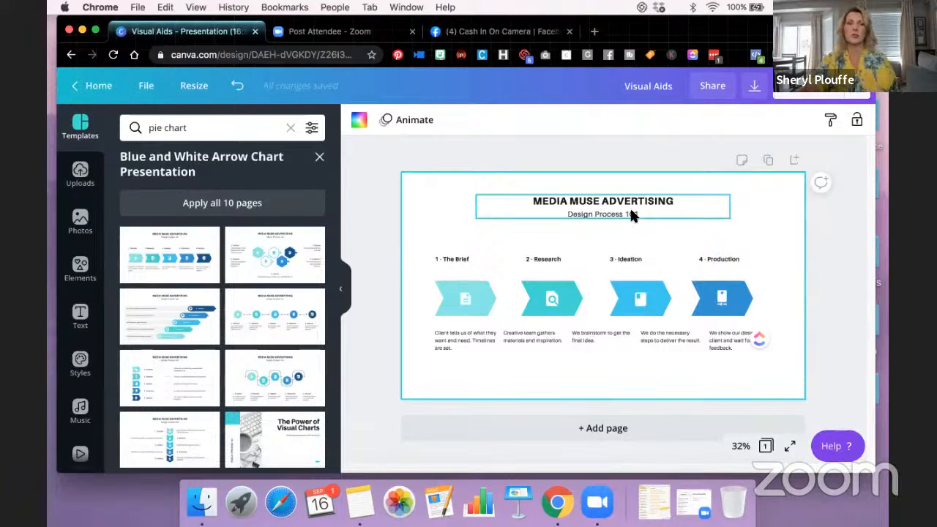
# Step: Recolour the first arrow purple and the second arrow gold from the media company's brand palette
pyautogui.click(480, 303)
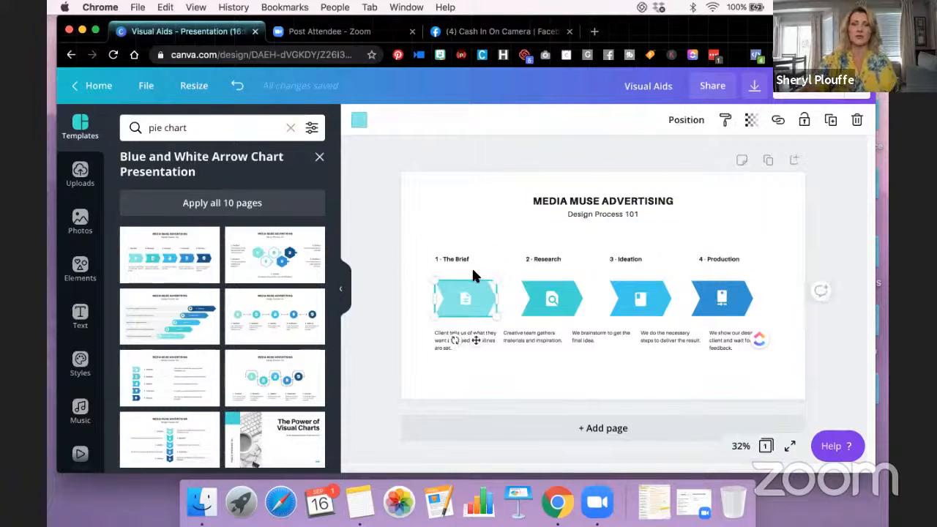
pyautogui.click(357, 124)
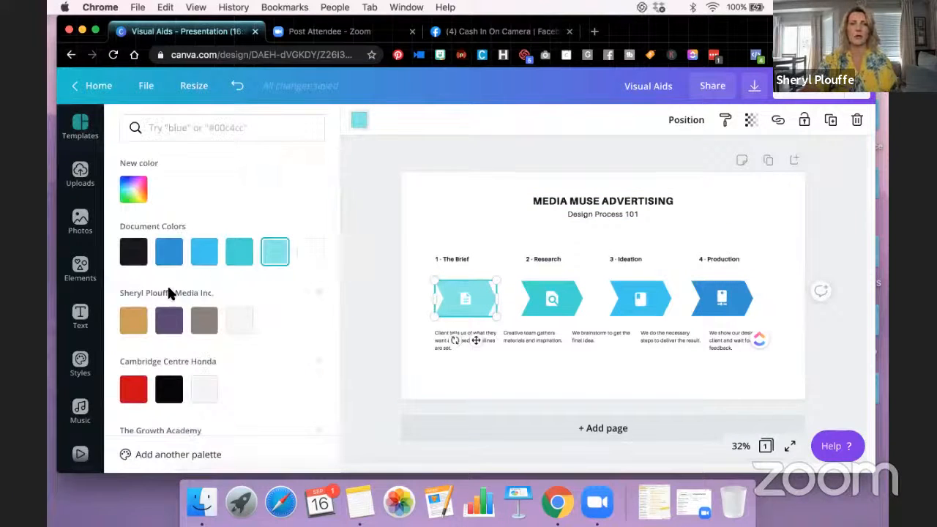
pyautogui.click(173, 335)
pyautogui.click(536, 311)
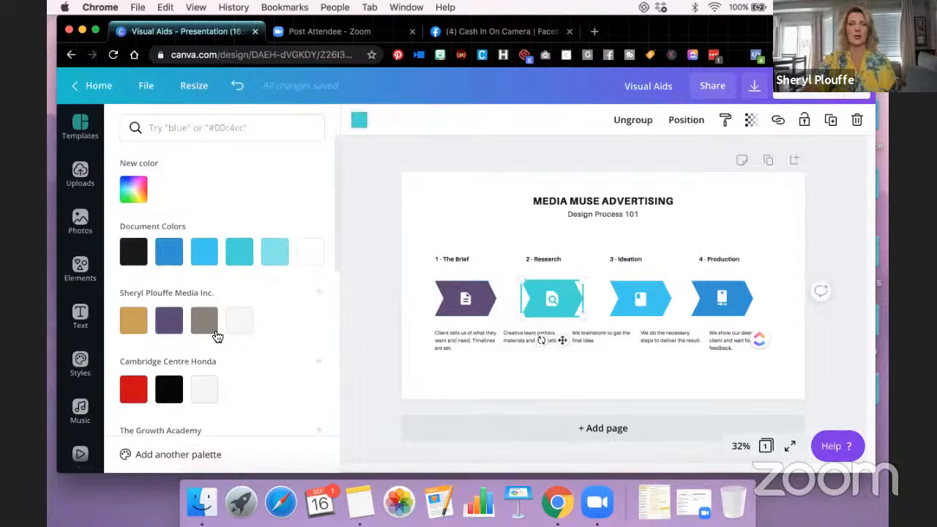
pyautogui.click(133, 326)
# Step: Recolour the Ideation arrow with the brand palette's grey and the Production arrow with the document's black
pyautogui.click(612, 311)
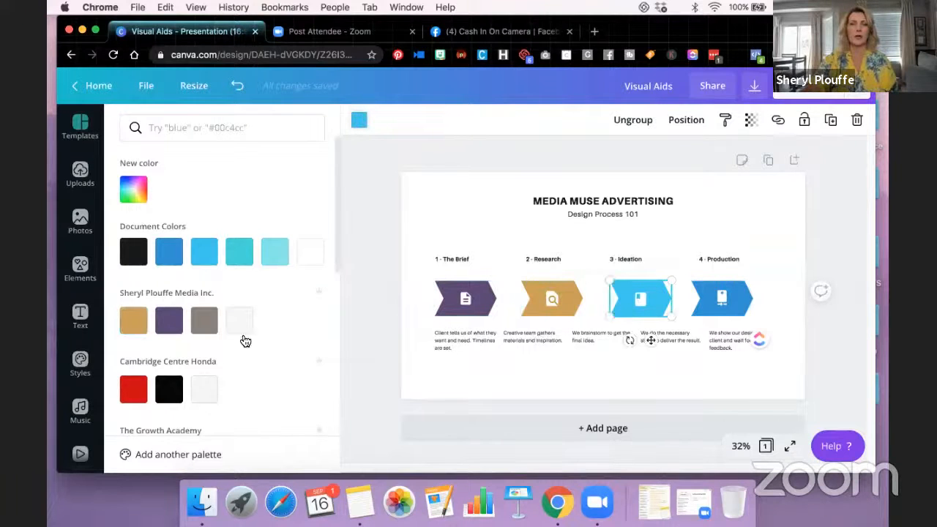
pyautogui.click(204, 320)
pyautogui.click(709, 315)
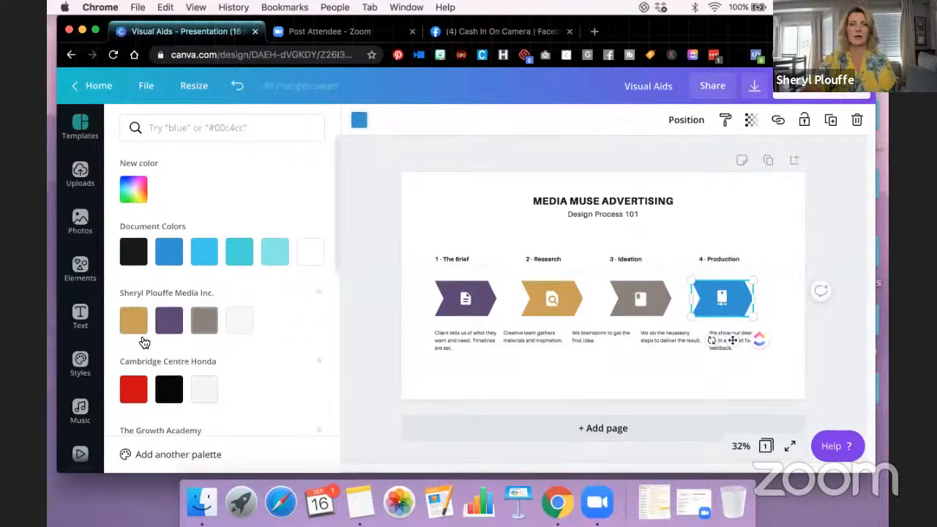
pyautogui.click(134, 252)
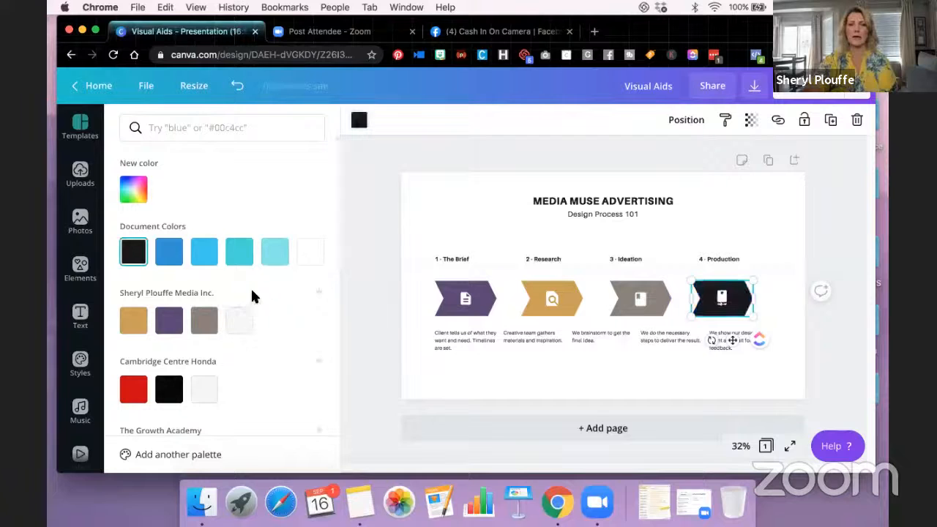
# Step: Change the font of the MEDIA MUSE ADVERTISING title to the brand font Grange Demi Bold
pyautogui.click(368, 322)
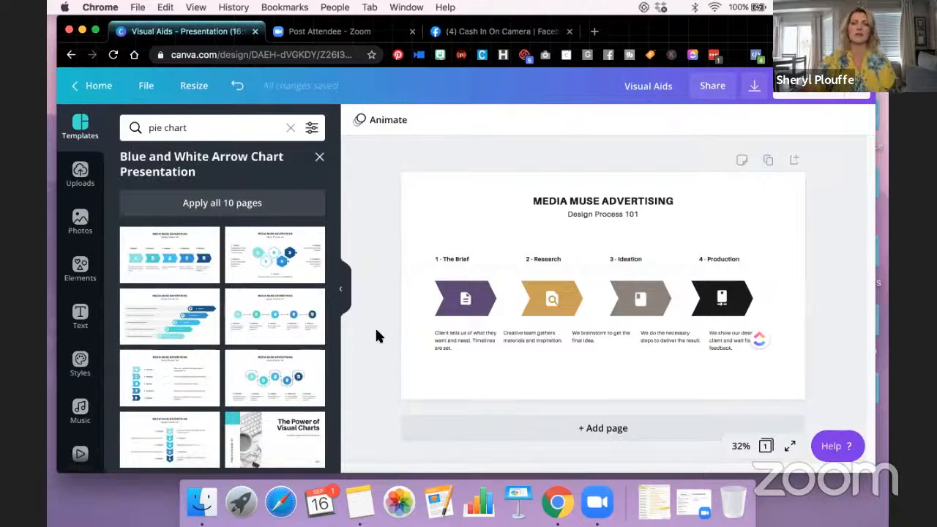
pyautogui.click(603, 208)
pyautogui.click(394, 127)
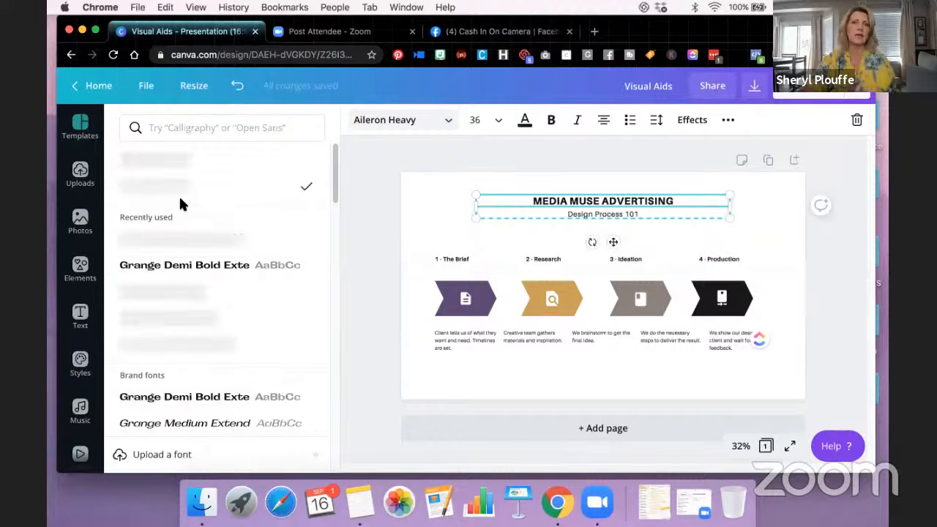
pyautogui.click(176, 271)
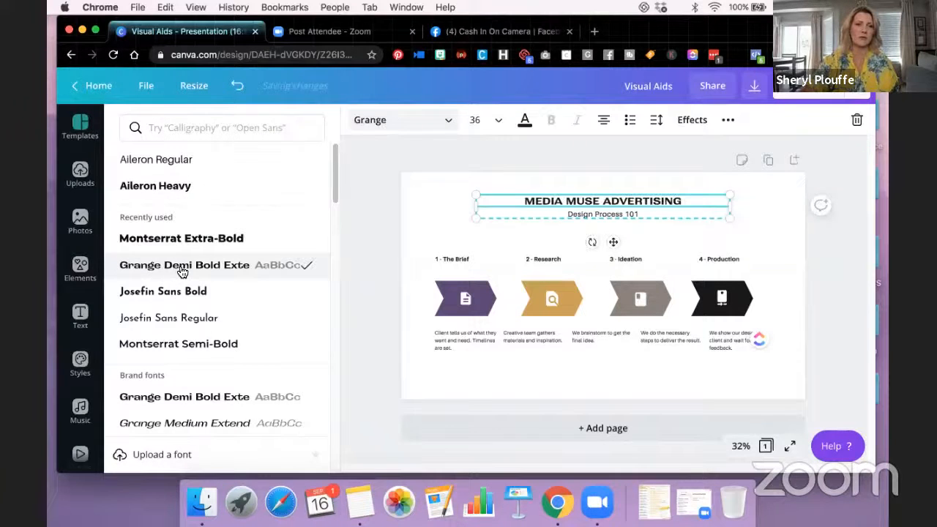
pyautogui.click(359, 268)
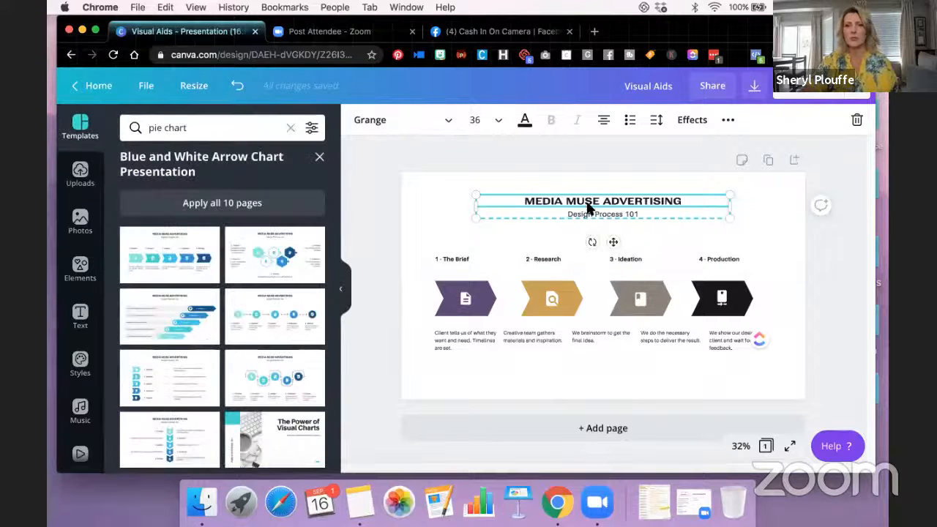
pyautogui.click(363, 192)
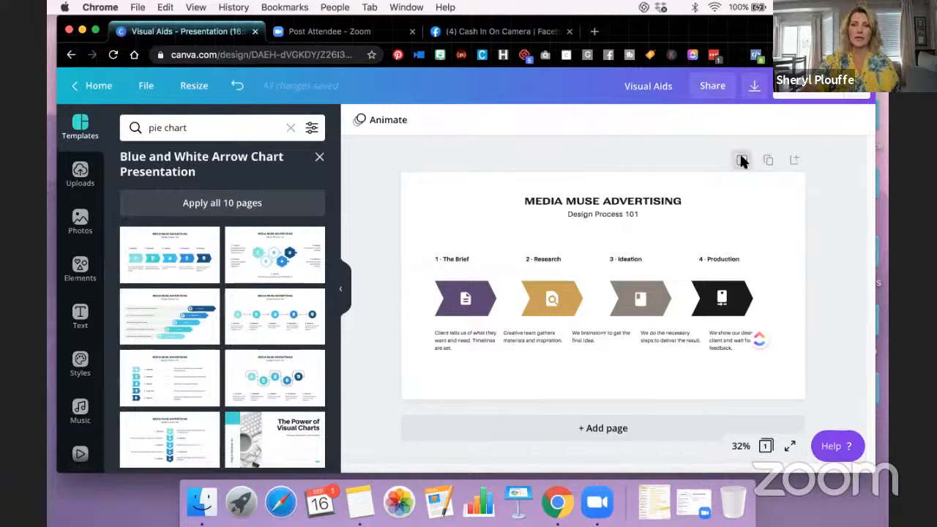
# Step: Add a second page, apply the arrow chart template's stepped-arrow layout to it, and compare it with the first page
pyautogui.click(601, 429)
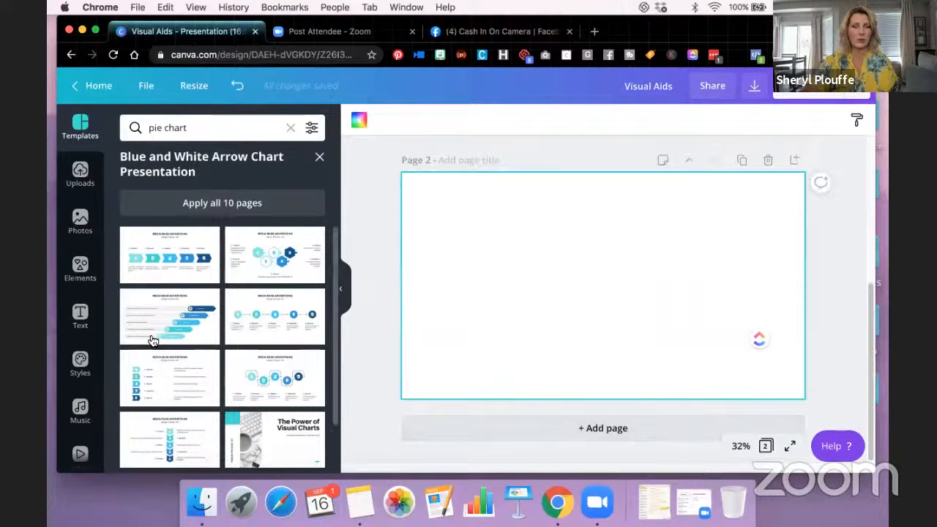
pyautogui.click(179, 329)
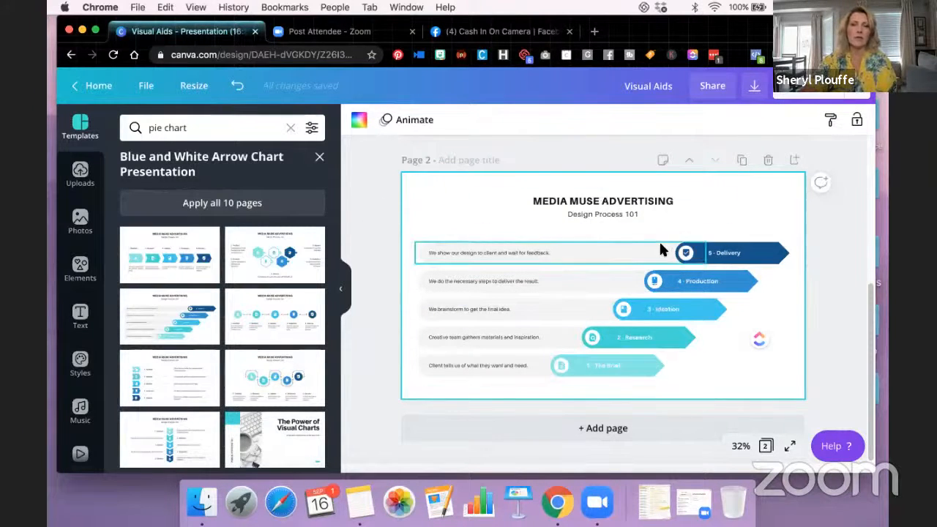
pyautogui.scroll(5, 659, 247)
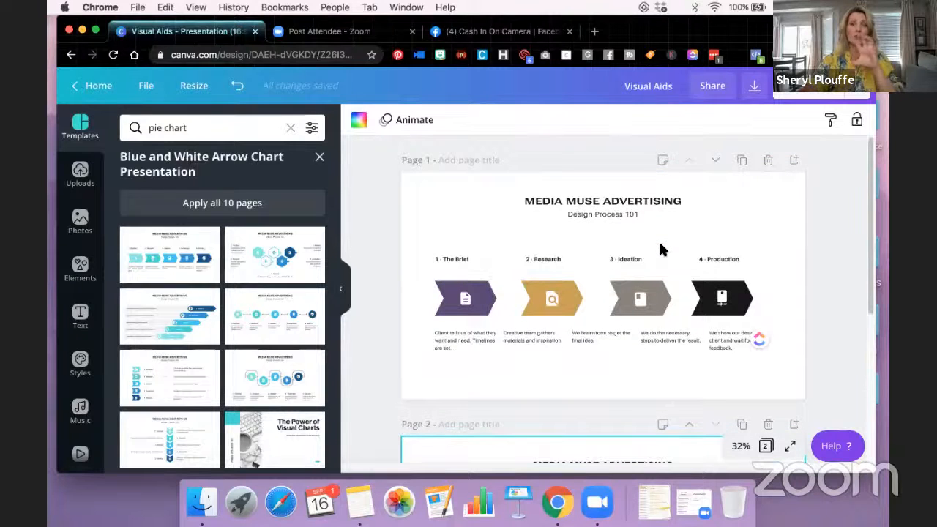
pyautogui.scroll(-3, 631, 235)
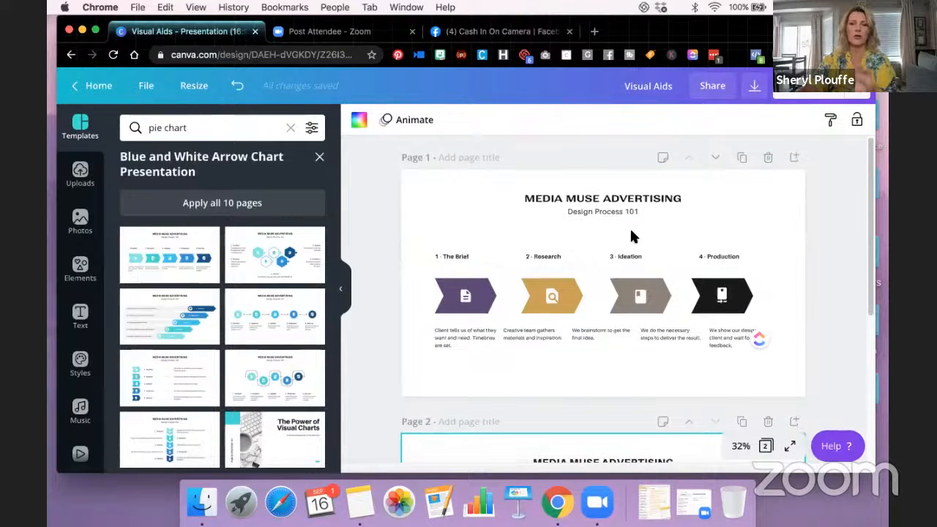
pyautogui.scroll(-5, 631, 233)
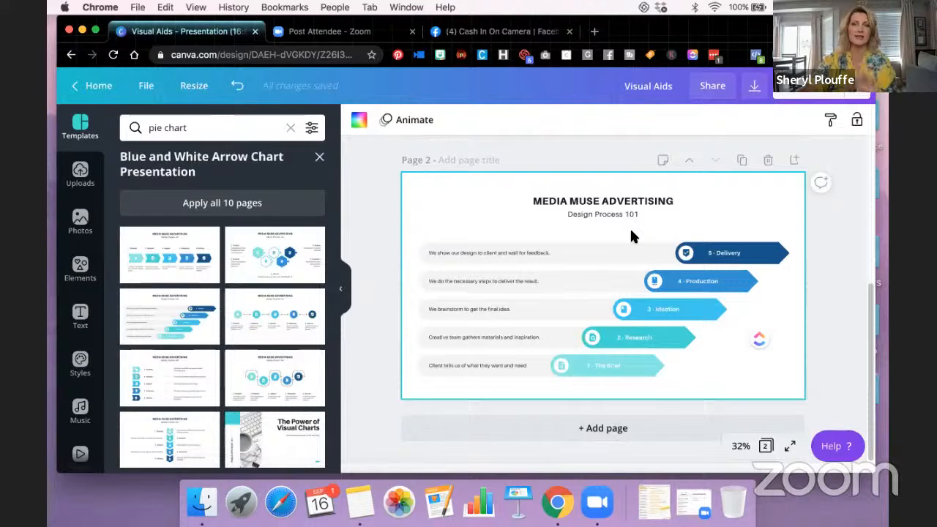
# Step: Search the templates for "pyramid" and apply the Blue and White Funnel Chart's pyramid with alternating filled and outlined tiers to a new third page
pyautogui.click(193, 126)
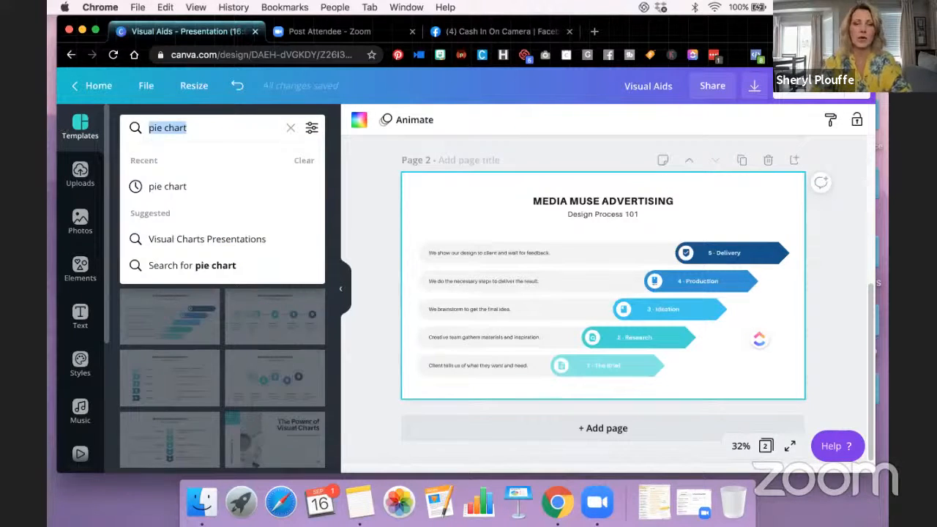
pyautogui.press('BackSpace')
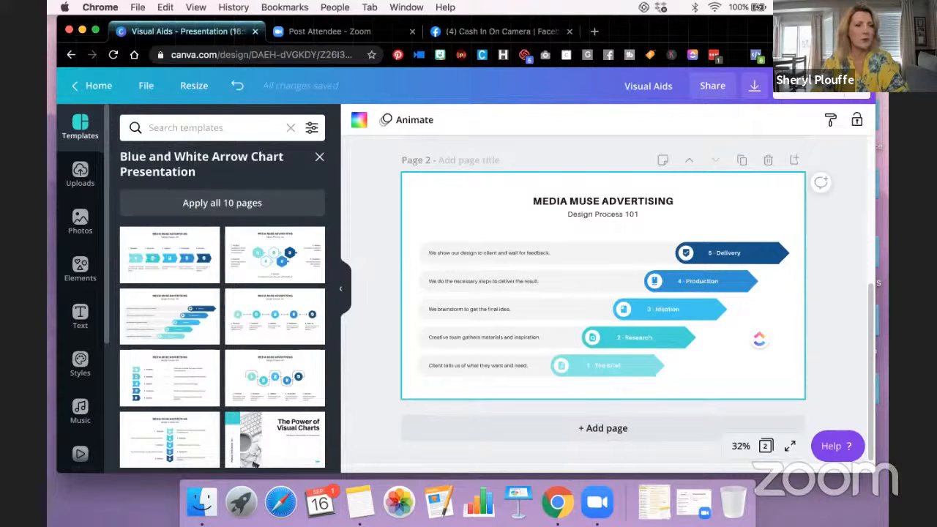
pyautogui.write('pyra')
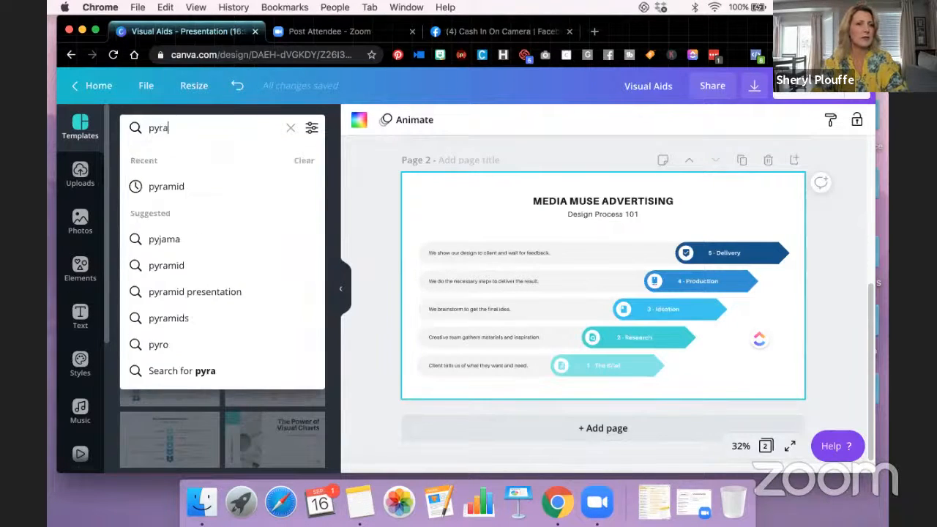
pyautogui.write('mid')
pyautogui.press('Return')
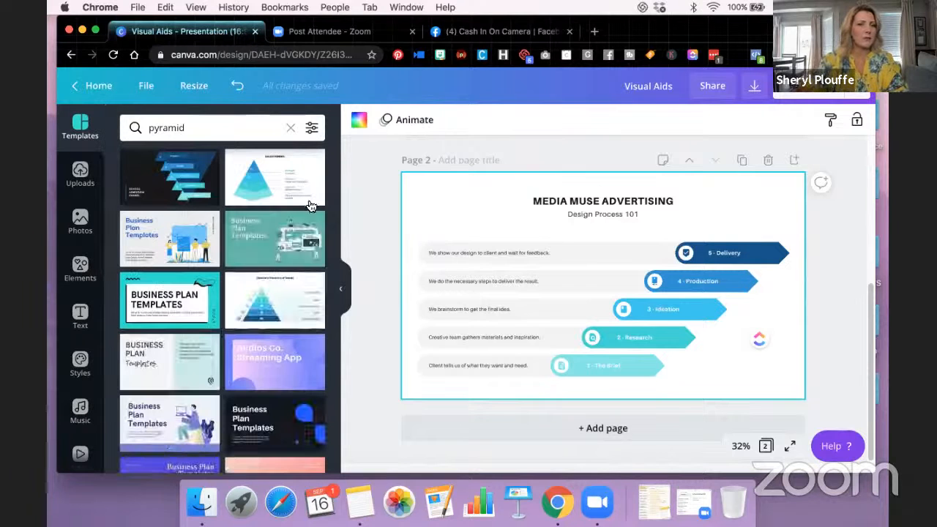
pyautogui.scroll(-1, 275, 310)
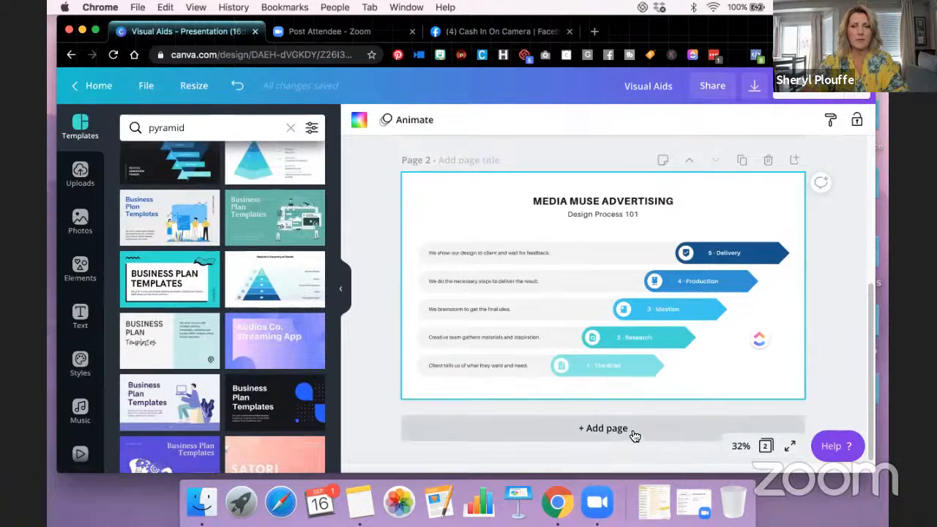
pyautogui.click(631, 431)
pyautogui.click(278, 286)
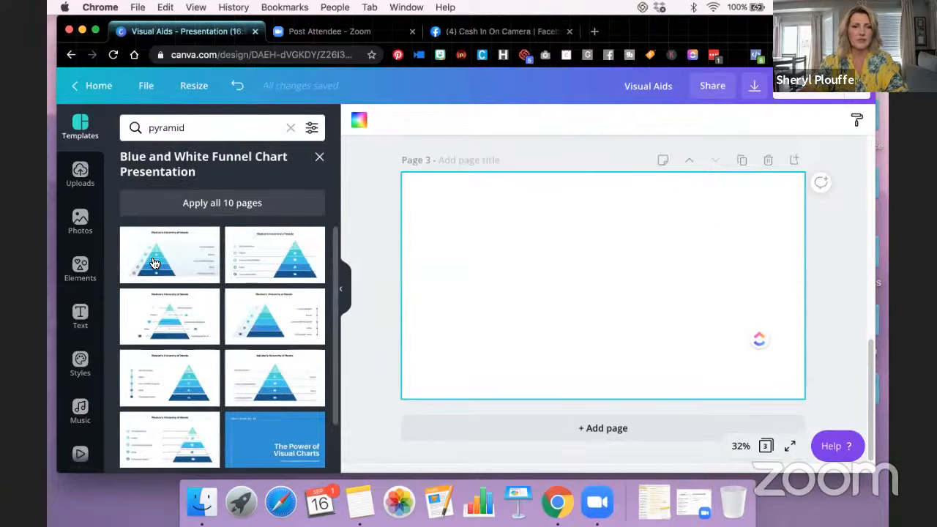
pyautogui.click(169, 326)
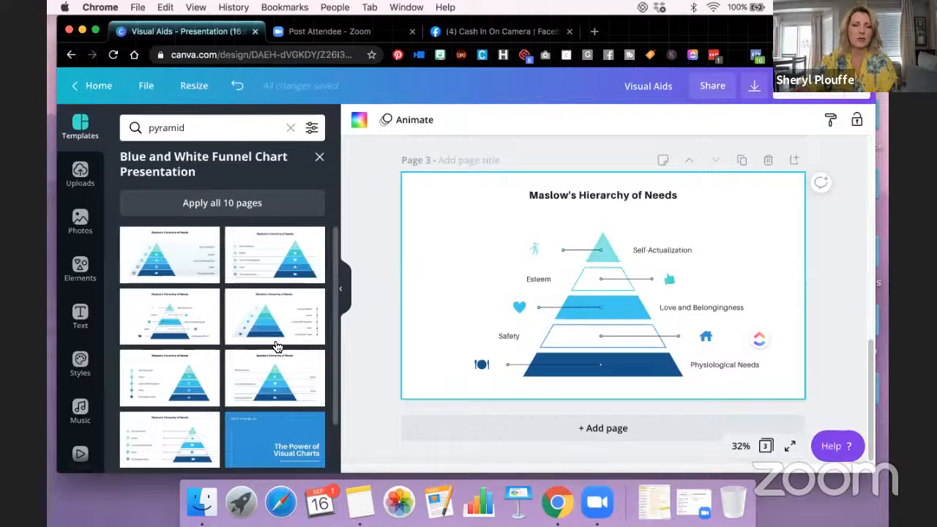
# Step: Search the templates for "progress chart" and apply the Blue and White SWOT Analysis Chart's four-quadrant layout to a new fourth page
pyautogui.scroll(-2, 277, 347)
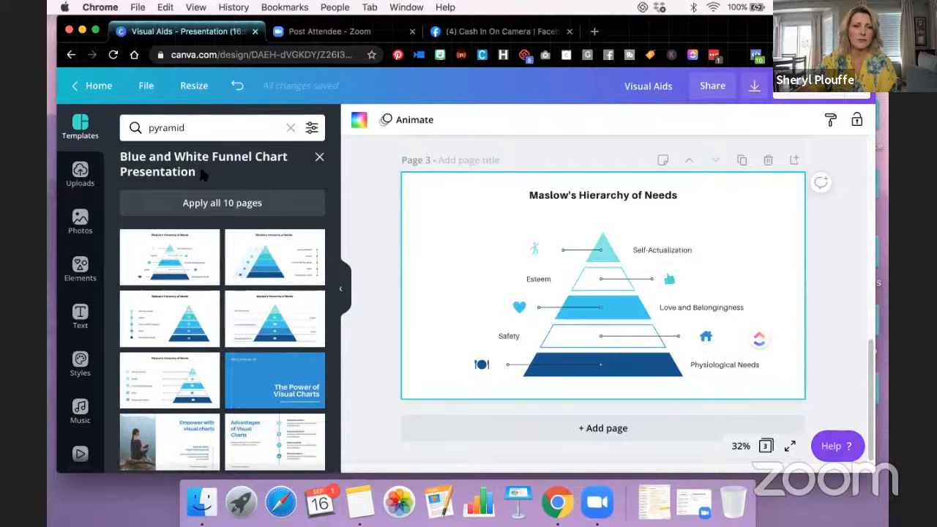
pyautogui.click(197, 132)
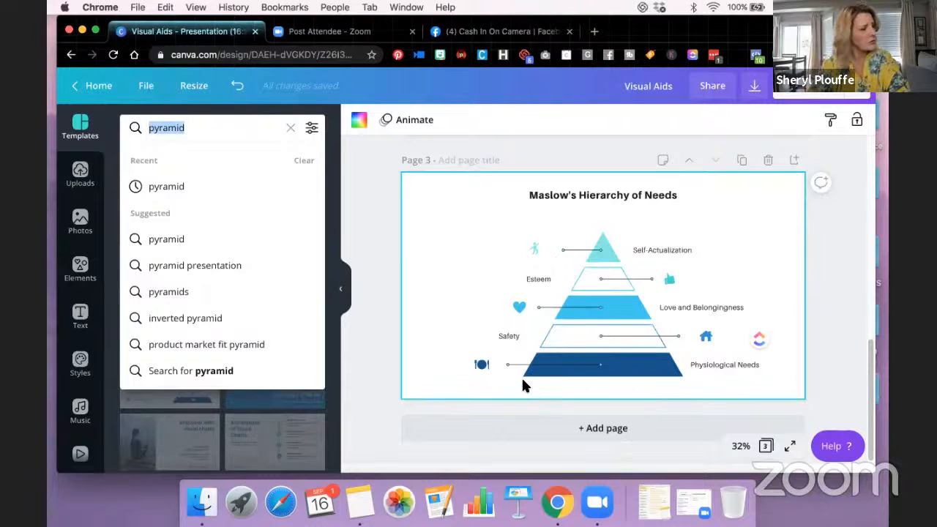
pyautogui.write('progre')
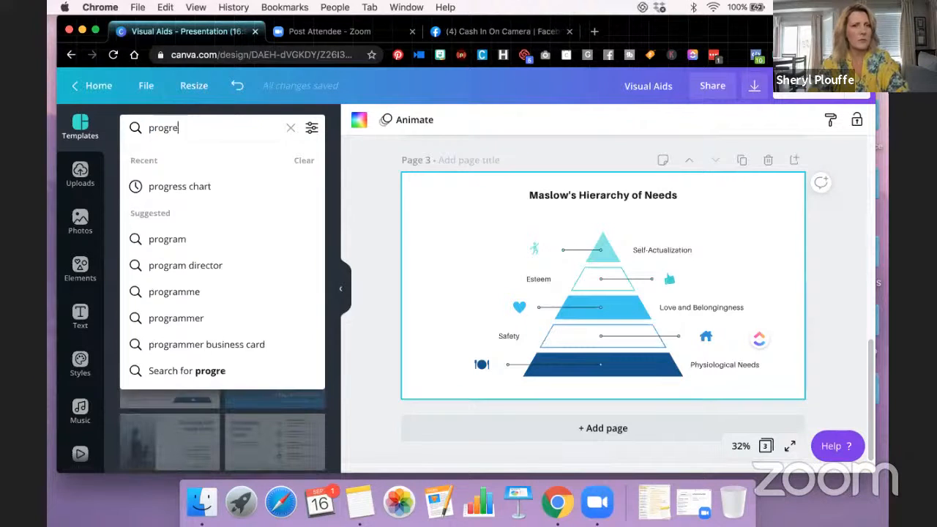
pyautogui.write('ss chart')
pyautogui.press('Return')
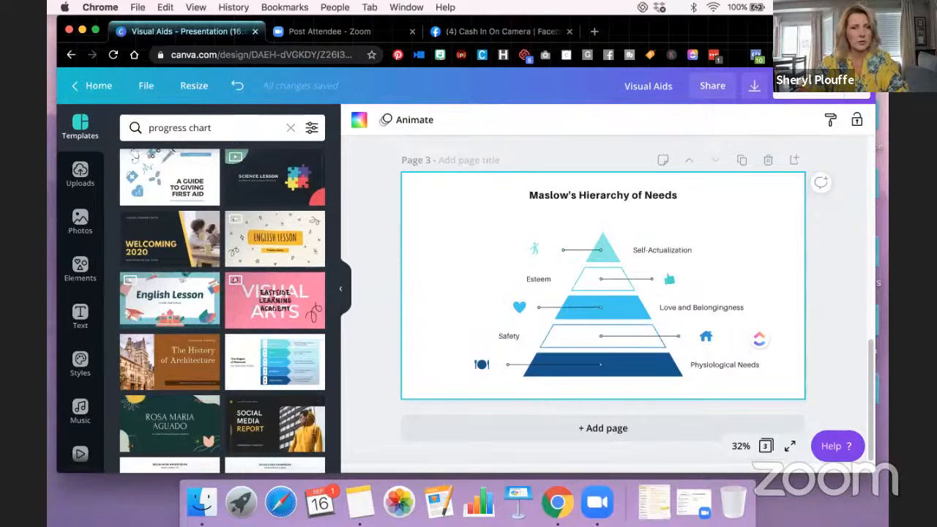
pyautogui.moveTo(275, 366)
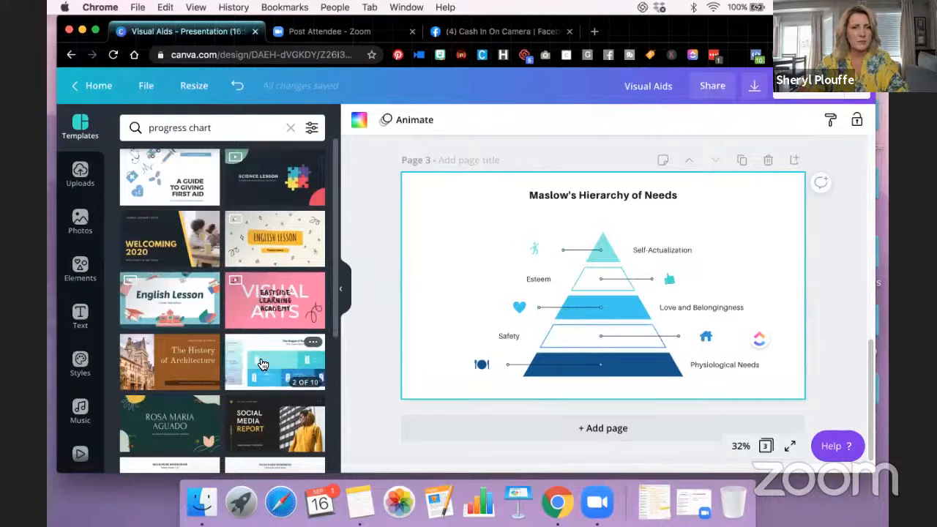
pyautogui.scroll(-5, 249, 307)
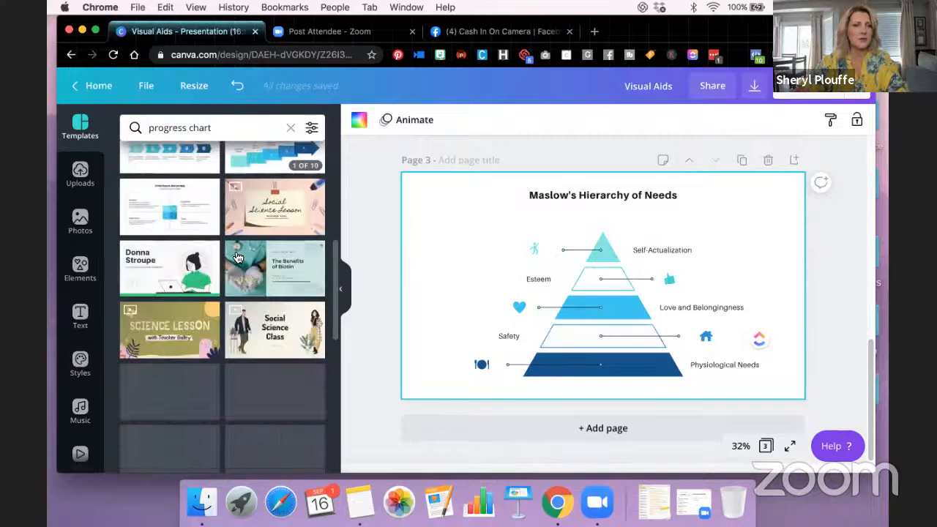
pyautogui.scroll(1, 173, 234)
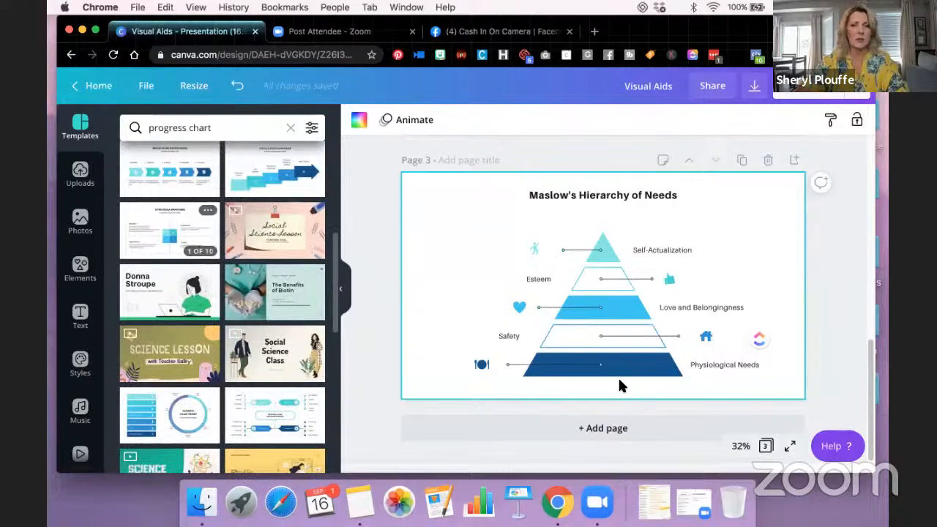
pyautogui.click(603, 431)
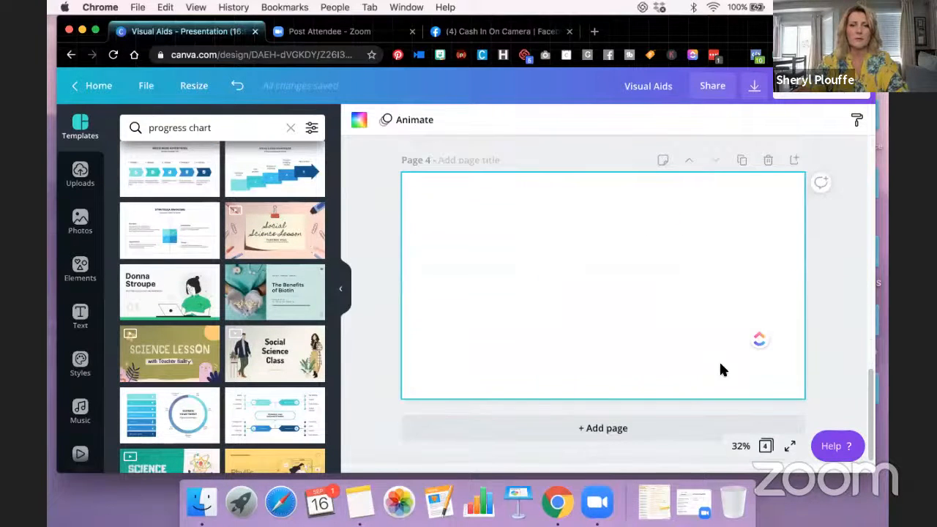
pyautogui.click(191, 249)
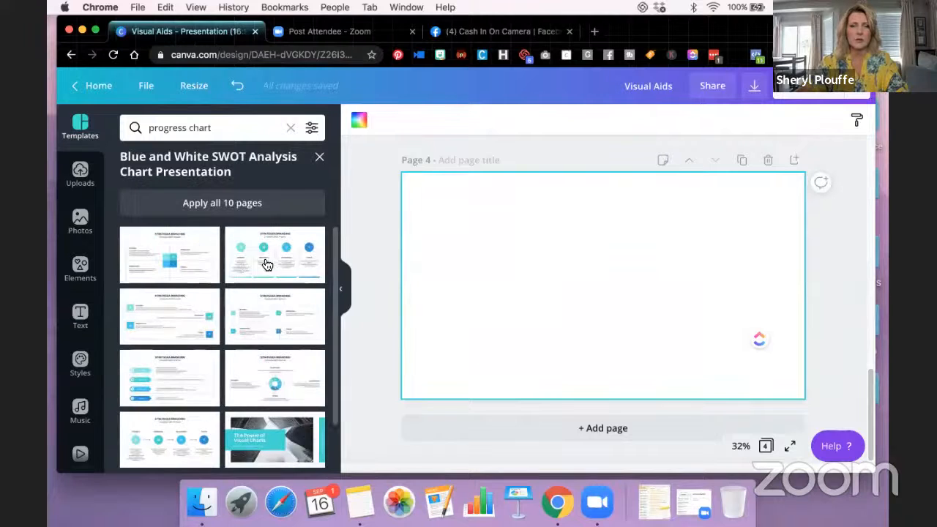
pyautogui.click(152, 257)
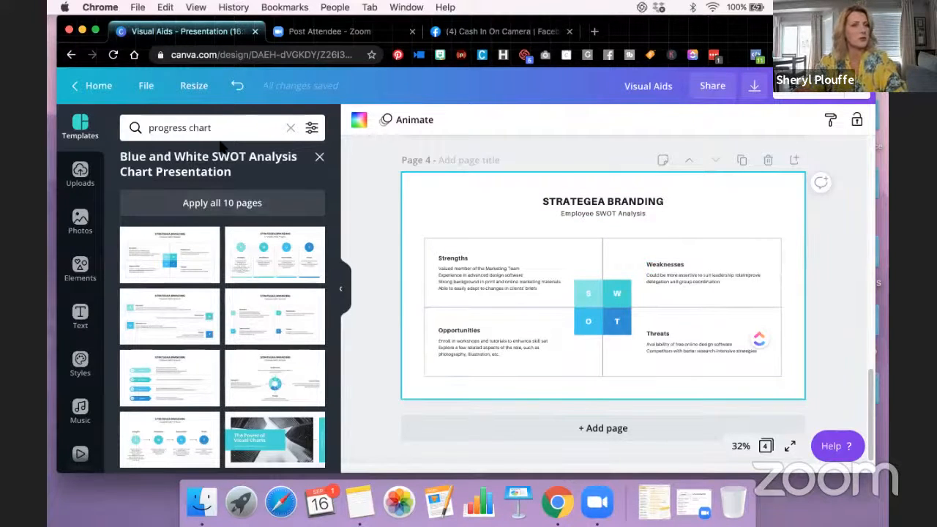
# Step: Search the templates for "list" and browse the designs for a suitable list layout
pyautogui.click(108, 123)
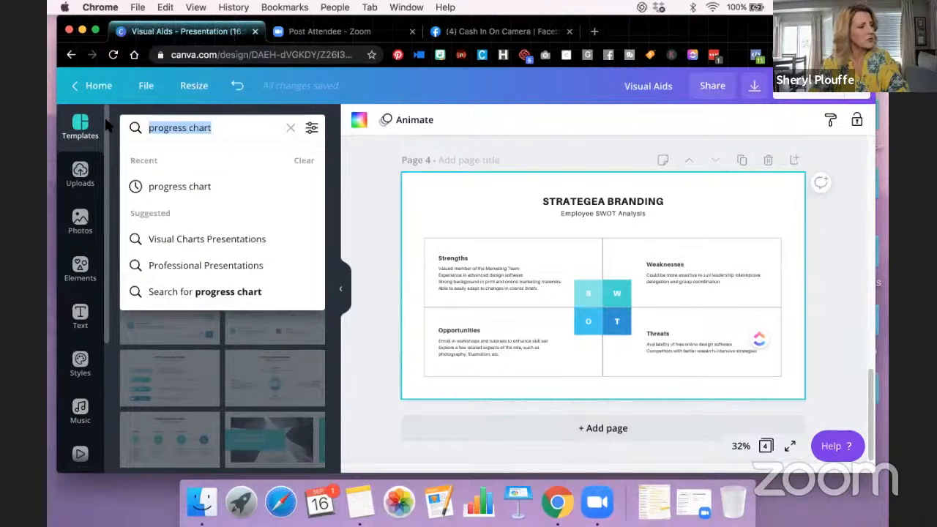
pyautogui.write('list')
pyautogui.press('Return')
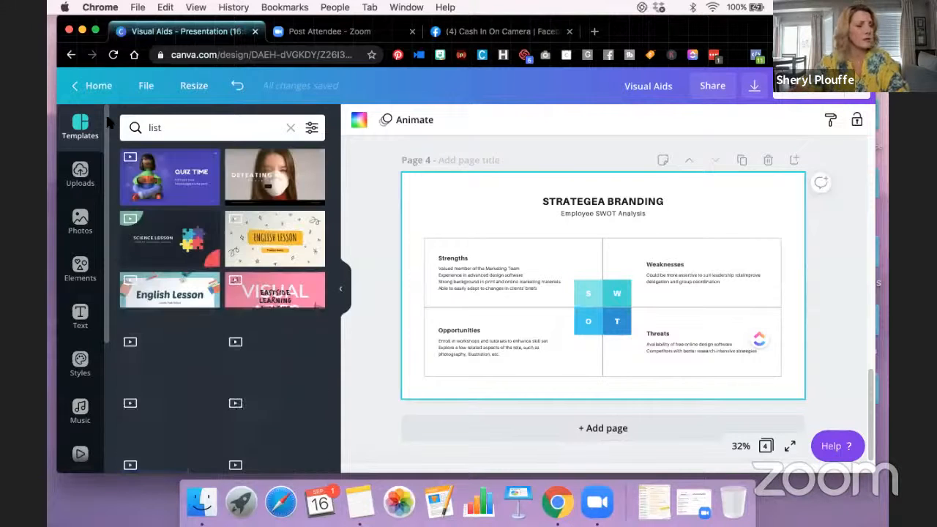
pyautogui.scroll(-15, 249, 289)
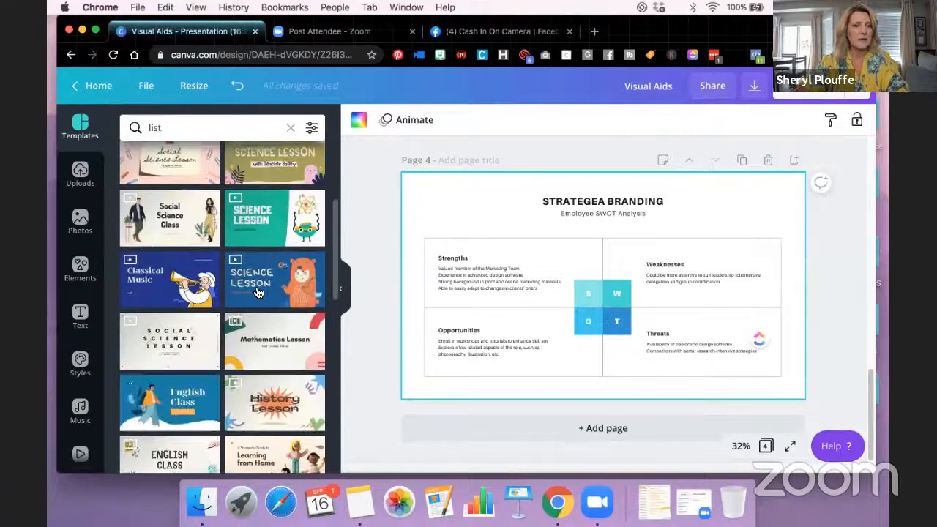
pyautogui.scroll(-5, 258, 292)
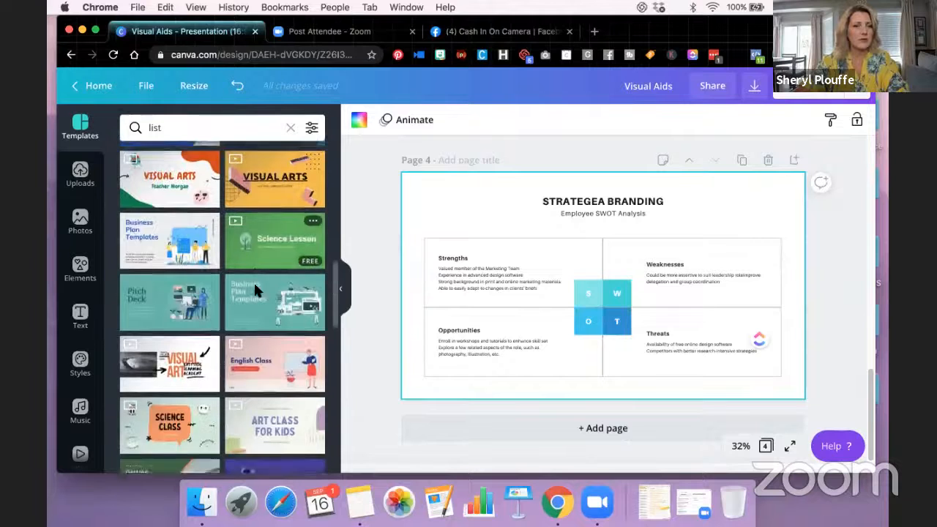
pyautogui.scroll(-5, 258, 293)
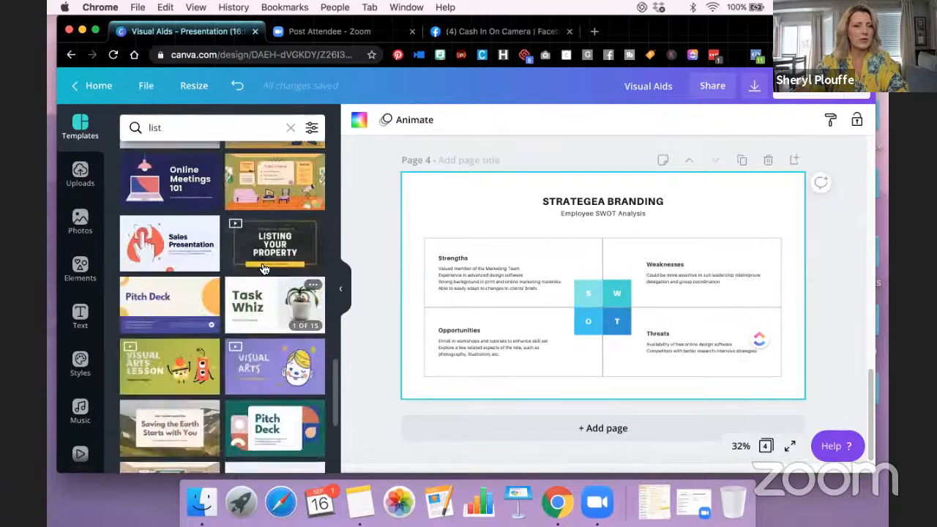
pyautogui.scroll(15, 262, 263)
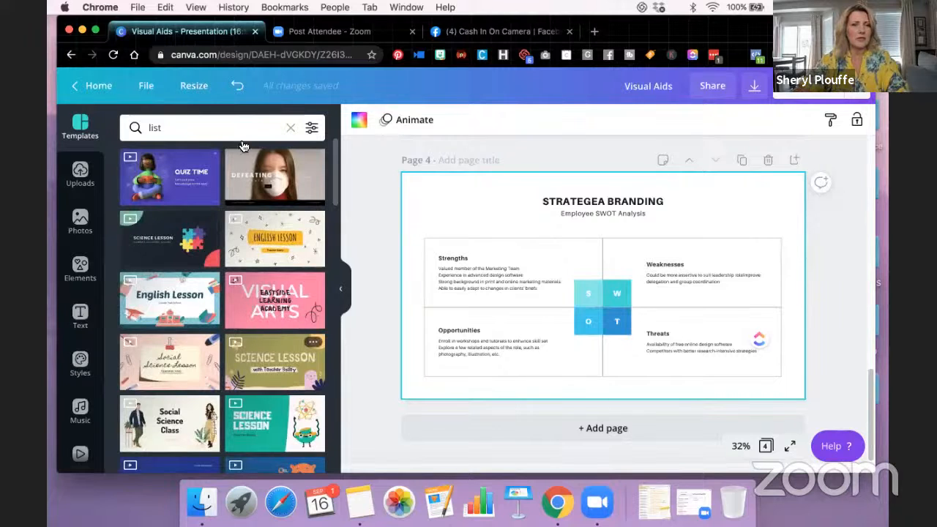
# Step: Create a copy of the presentation resized to the Pinterest Pin format
pyautogui.click(194, 86)
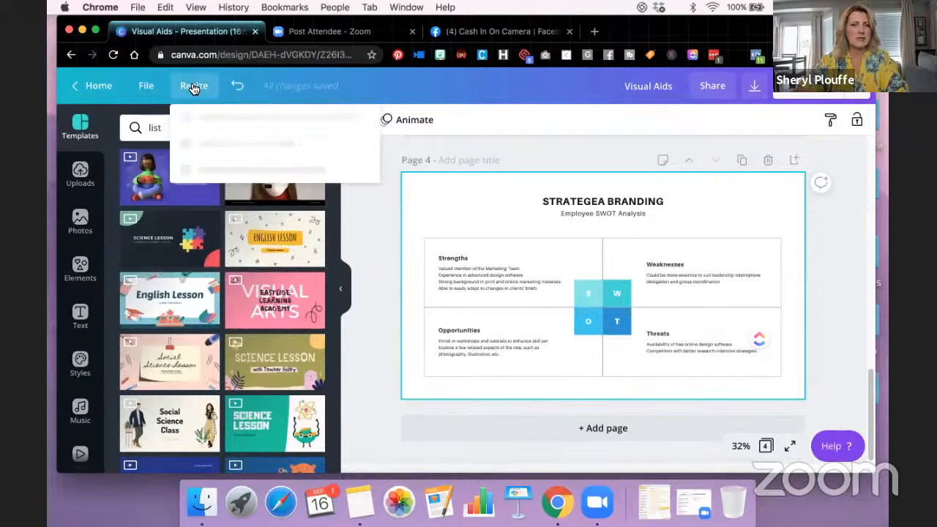
pyautogui.scroll(-3, 247, 278)
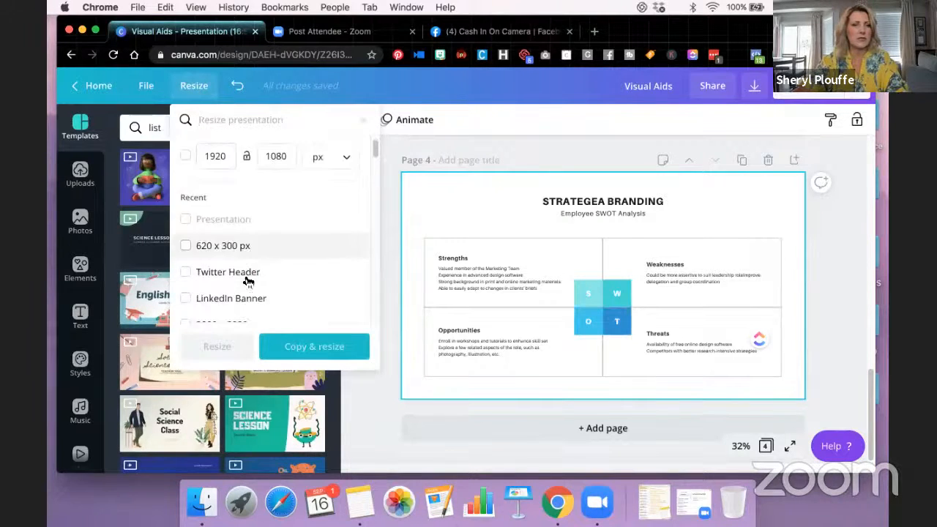
pyautogui.scroll(-5, 248, 281)
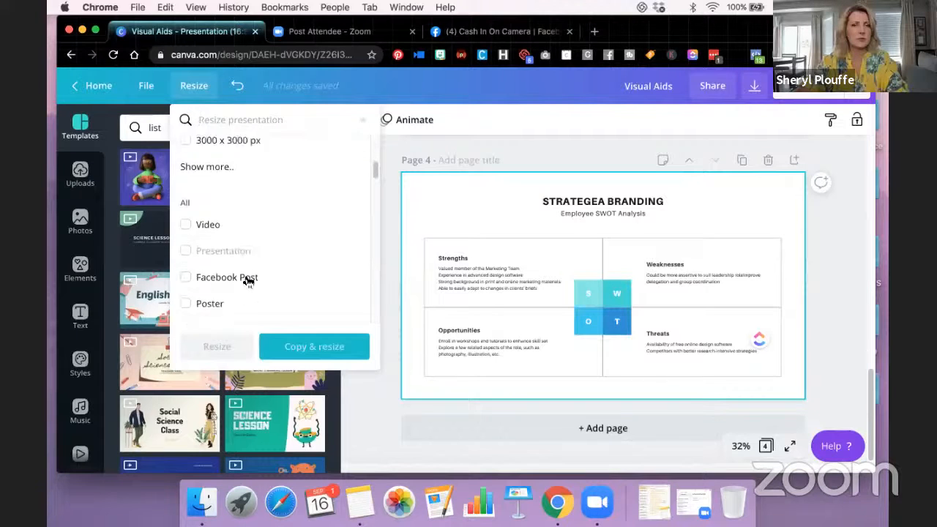
pyautogui.scroll(-2, 249, 282)
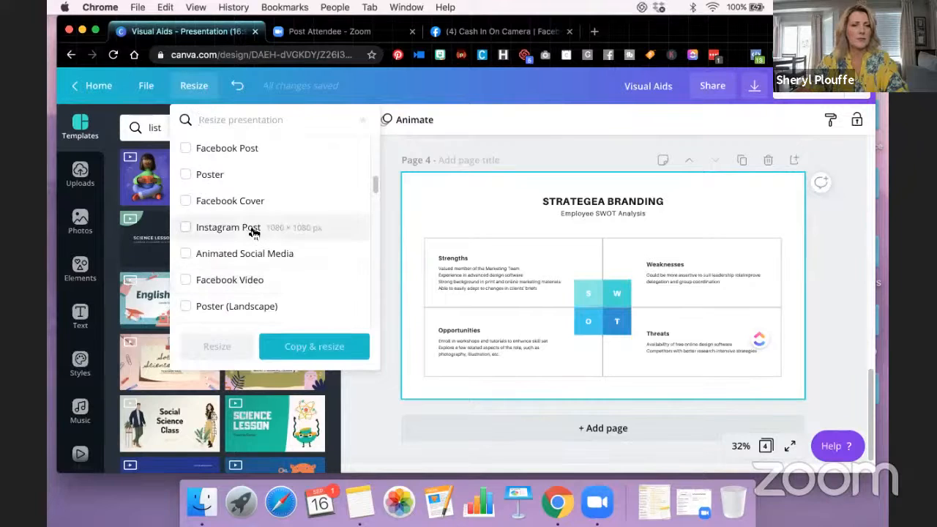
pyautogui.scroll(-1, 251, 232)
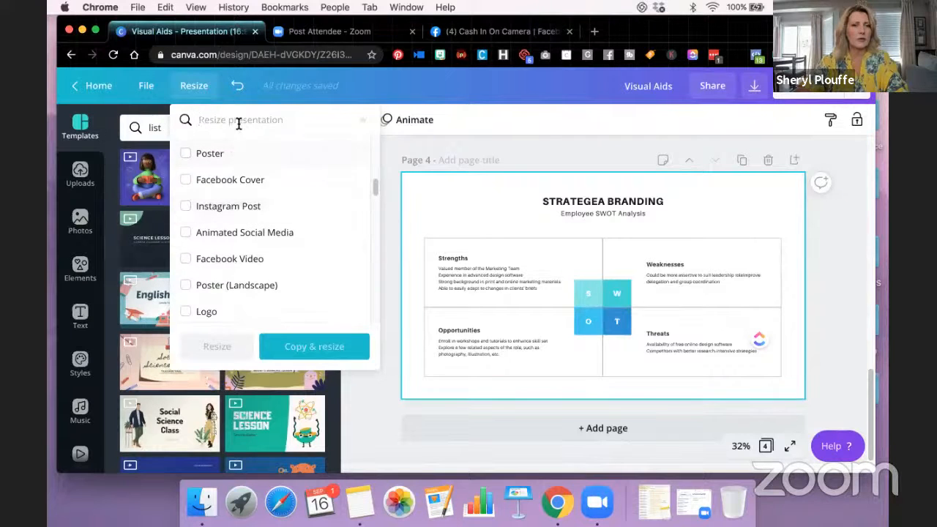
pyautogui.write('pint')
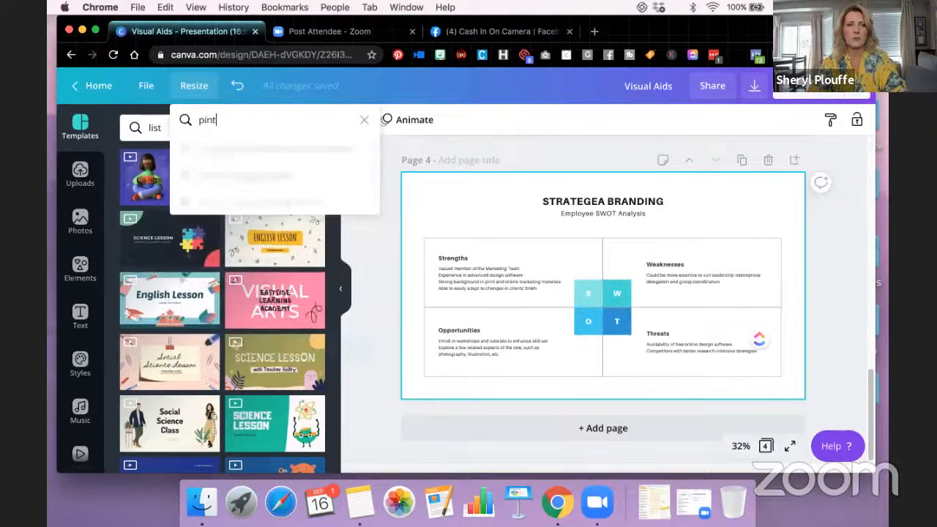
pyautogui.write('erest')
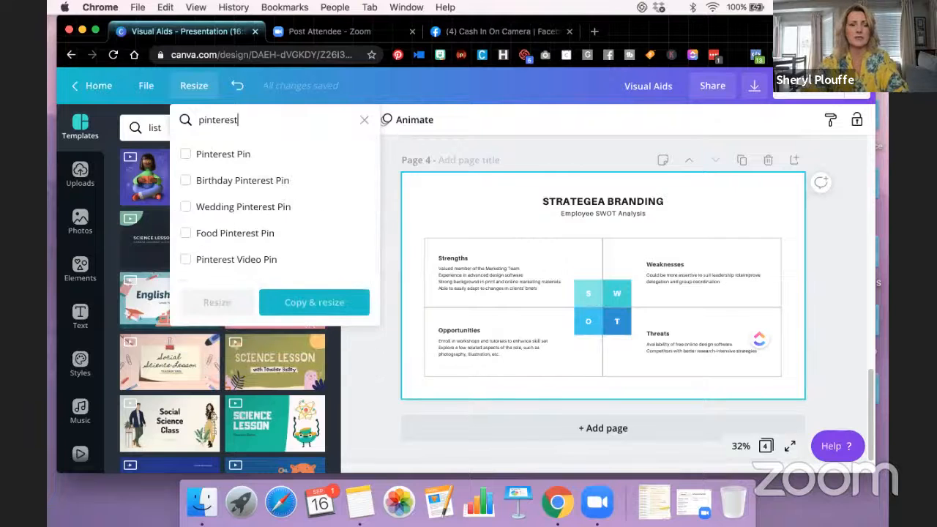
pyautogui.click(232, 153)
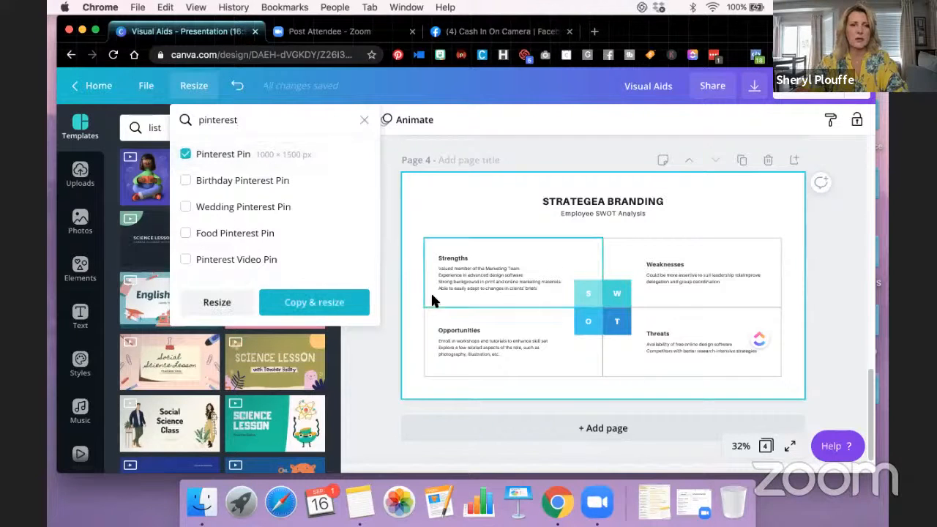
pyautogui.click(320, 306)
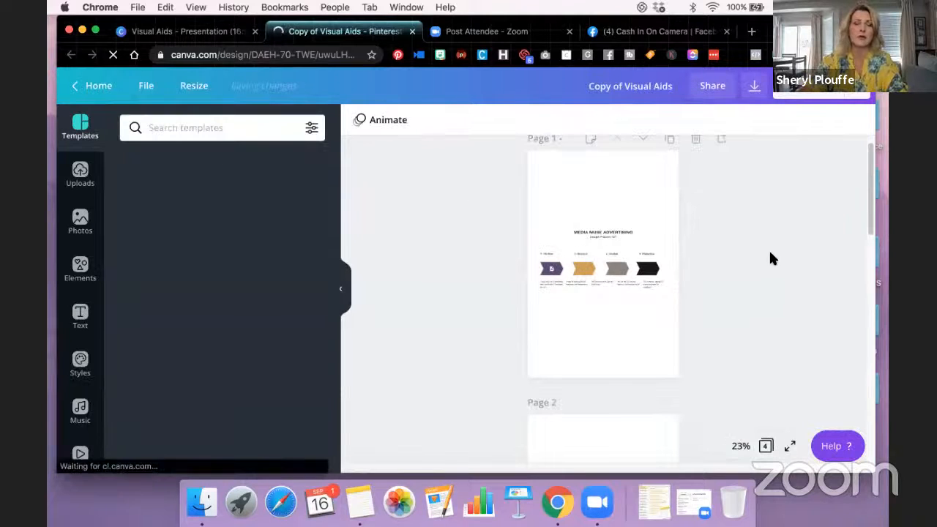
# Step: Search the templates for "list" and apply the green Christmas wish list design to page 1 of the Pinterest copy
pyautogui.click(159, 128)
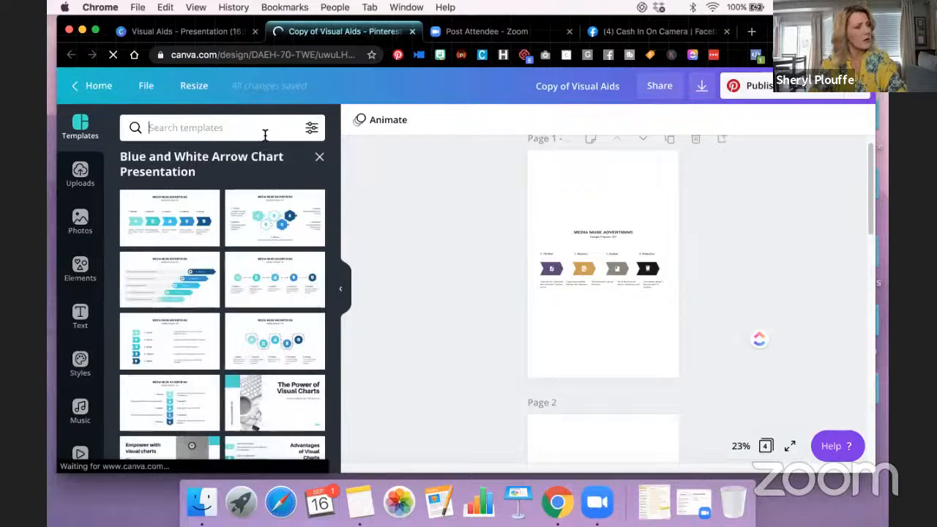
pyautogui.write('list')
pyautogui.press('Return')
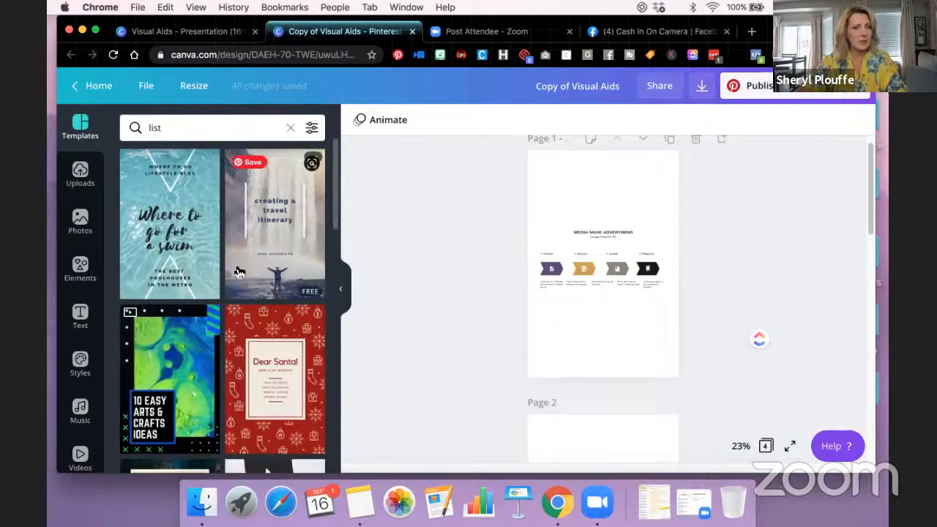
pyautogui.scroll(-5, 238, 271)
pyautogui.scroll(-8, 238, 272)
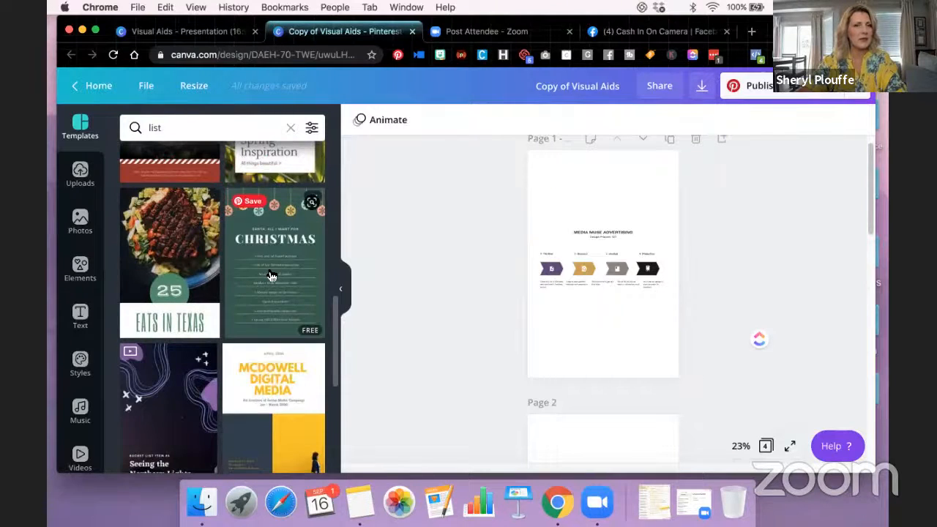
pyautogui.click(271, 276)
pyautogui.click(637, 263)
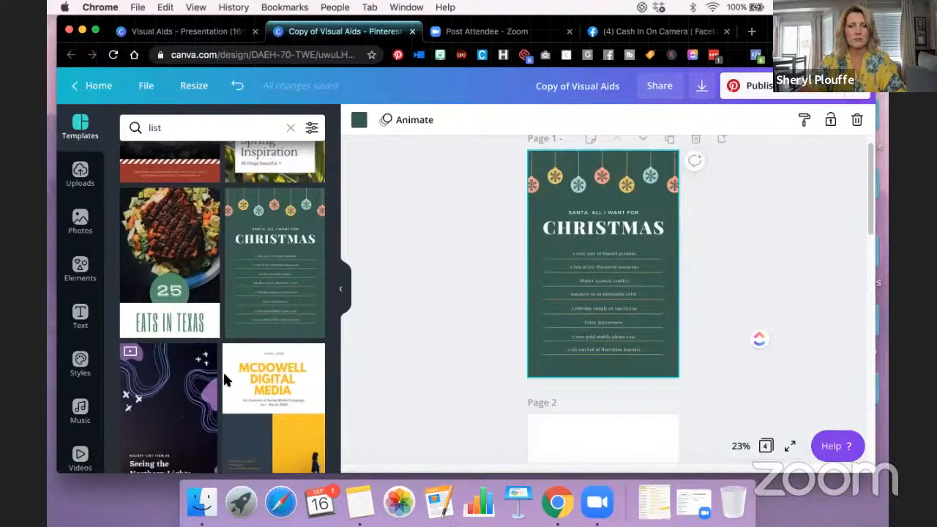
# Step: Zoom to 50% and examine the Christmas list design's ornaments, heading and list lines
pyautogui.click(741, 448)
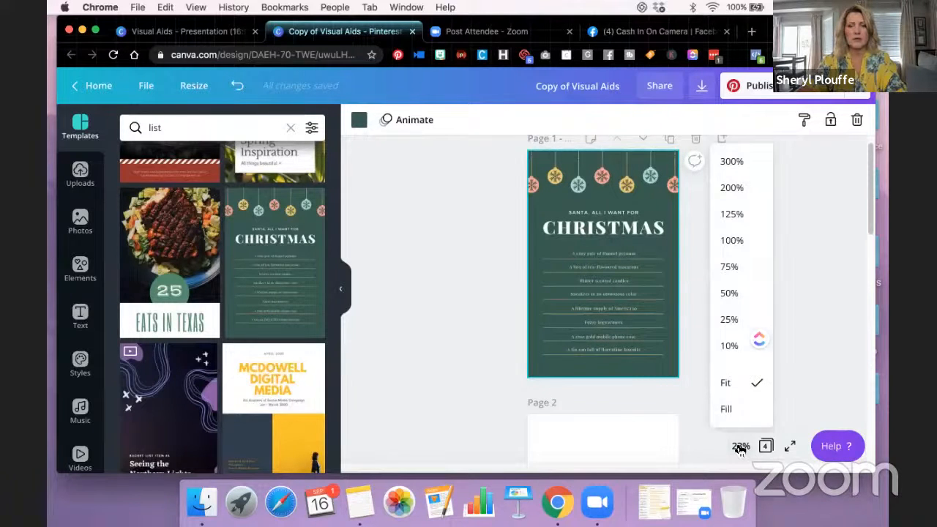
pyautogui.click(743, 290)
pyautogui.scroll(3, 800, 254)
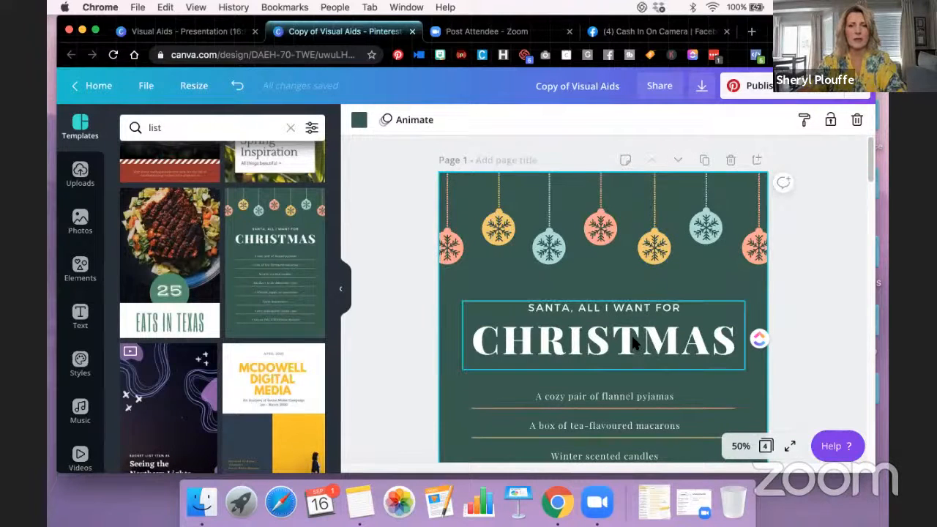
pyautogui.click(675, 349)
pyautogui.click(464, 266)
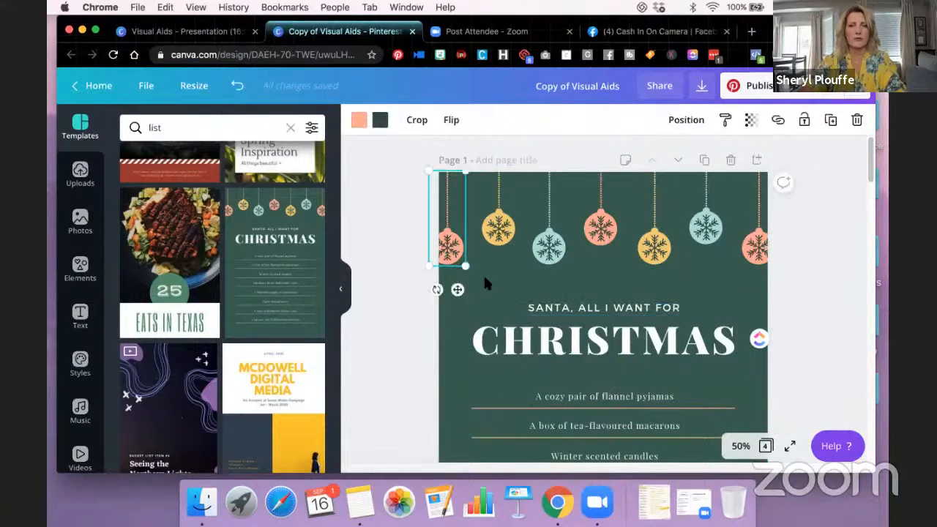
pyautogui.click(484, 290)
pyautogui.scroll(-3, 485, 291)
pyautogui.scroll(-3, 488, 300)
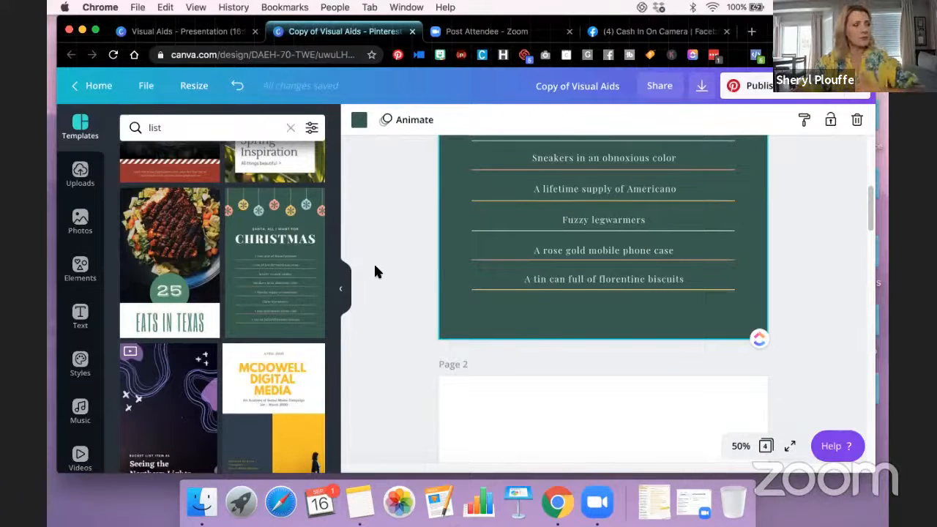
# Step: Search the templates for "infographic" and apply the orange Pet Survey design to page 1
pyautogui.click(187, 127)
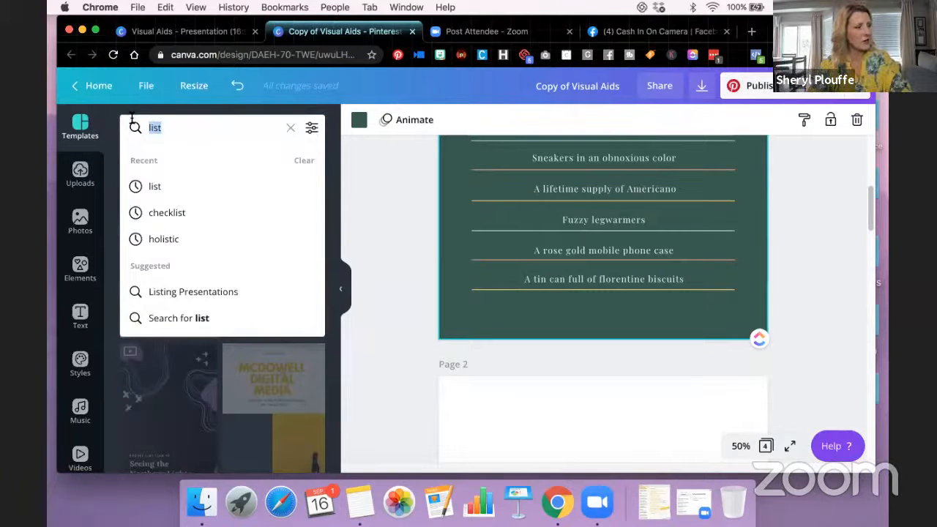
pyautogui.write('inf')
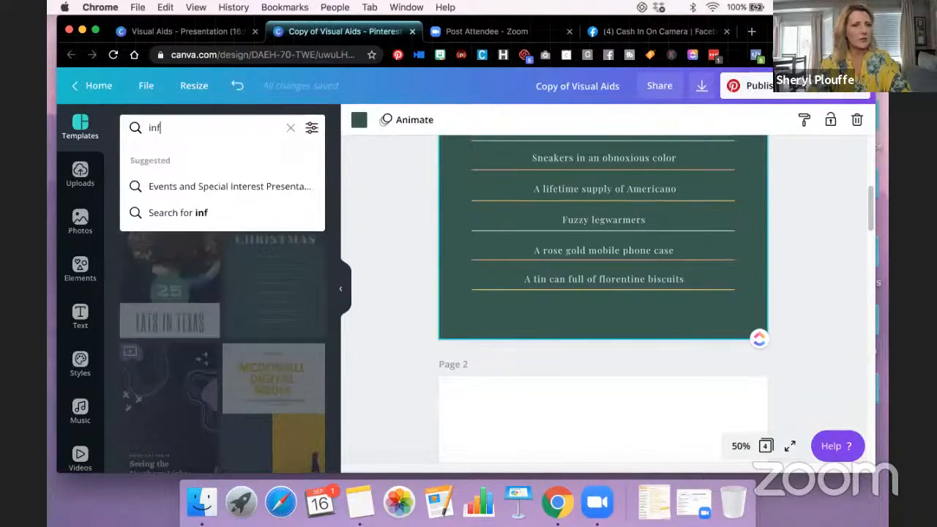
pyautogui.write('ogrpah')
pyautogui.press('BackSpace')
pyautogui.press('BackSpace')
pyautogui.press('BackSpace')
pyautogui.write('aphic')
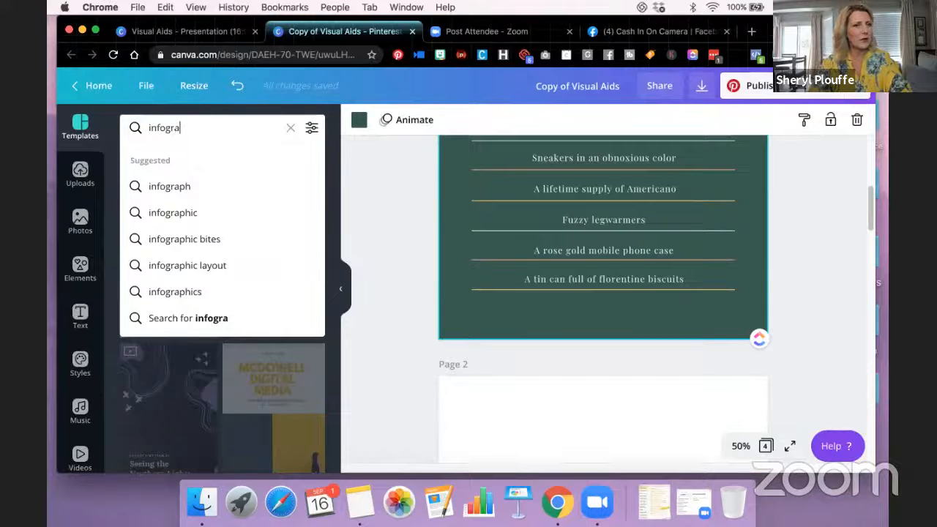
pyautogui.press('Return')
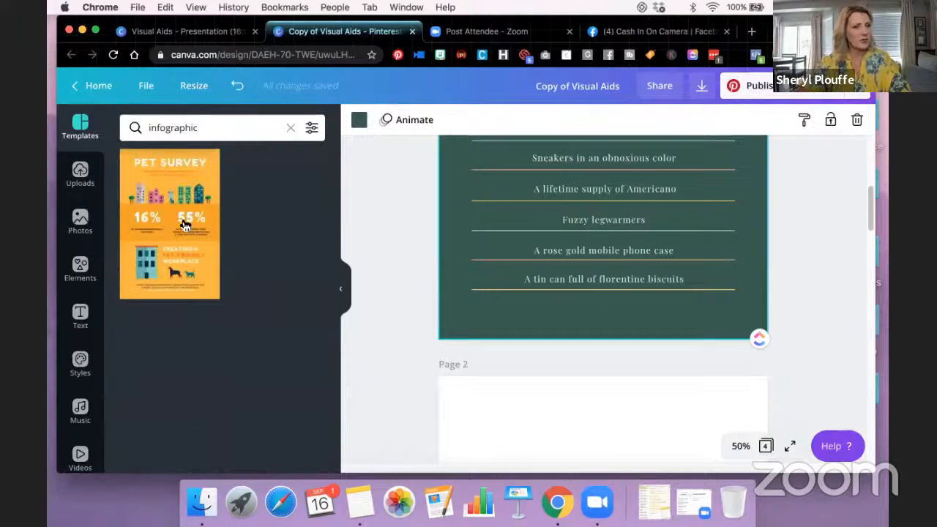
pyautogui.scroll(-5, 455, 315)
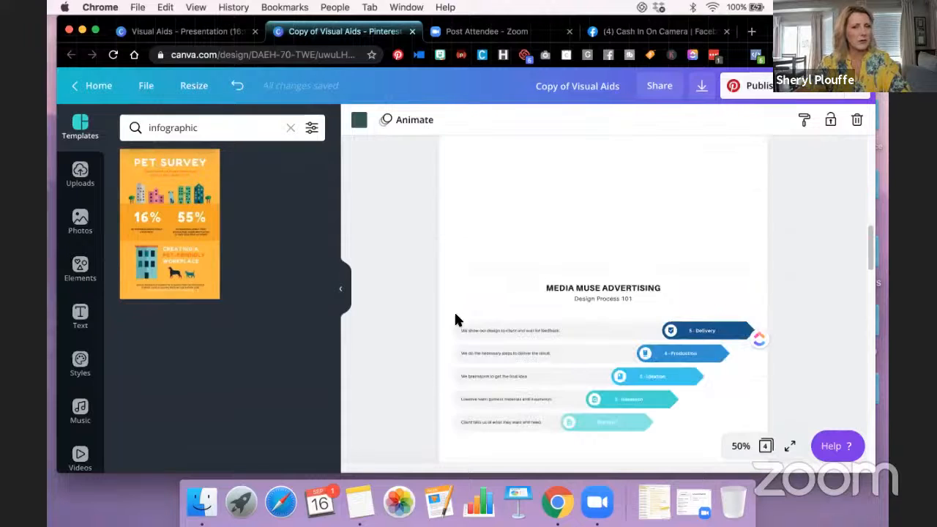
pyautogui.scroll(5, 355, 262)
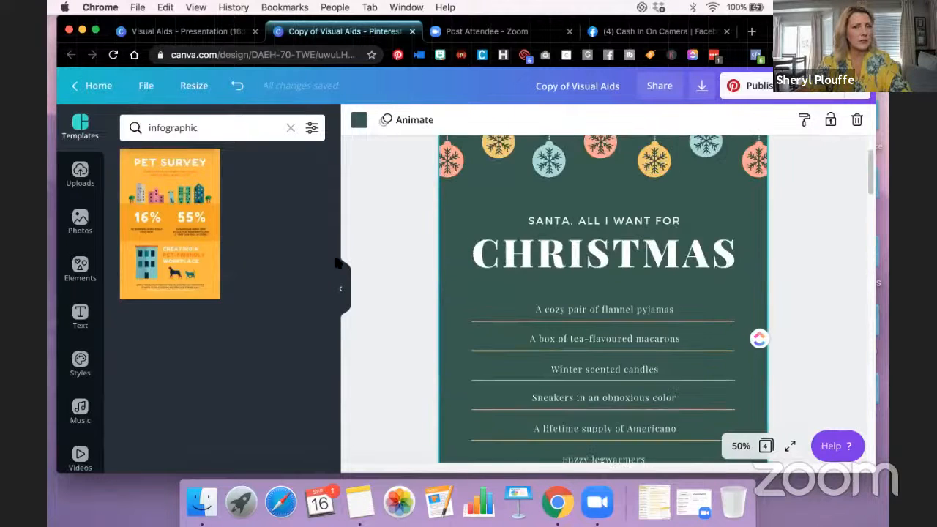
pyautogui.click(199, 246)
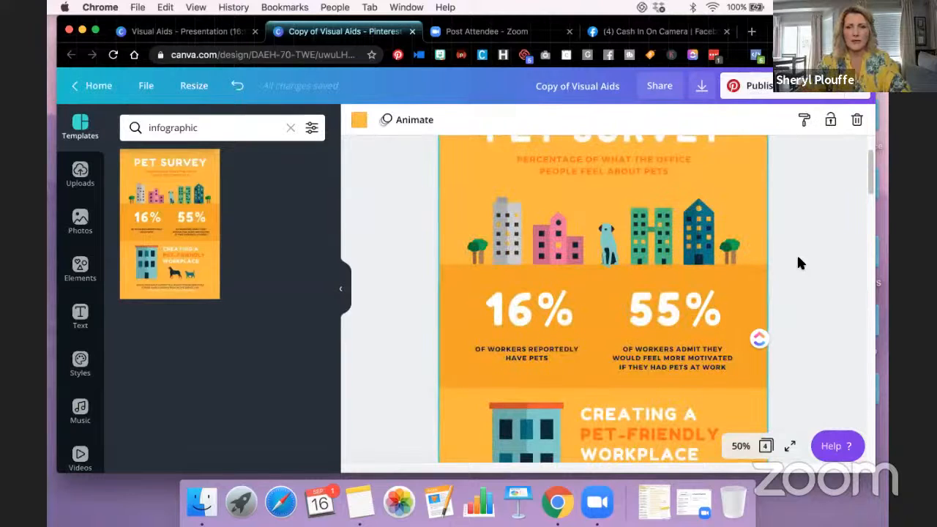
pyautogui.scroll(2, 796, 254)
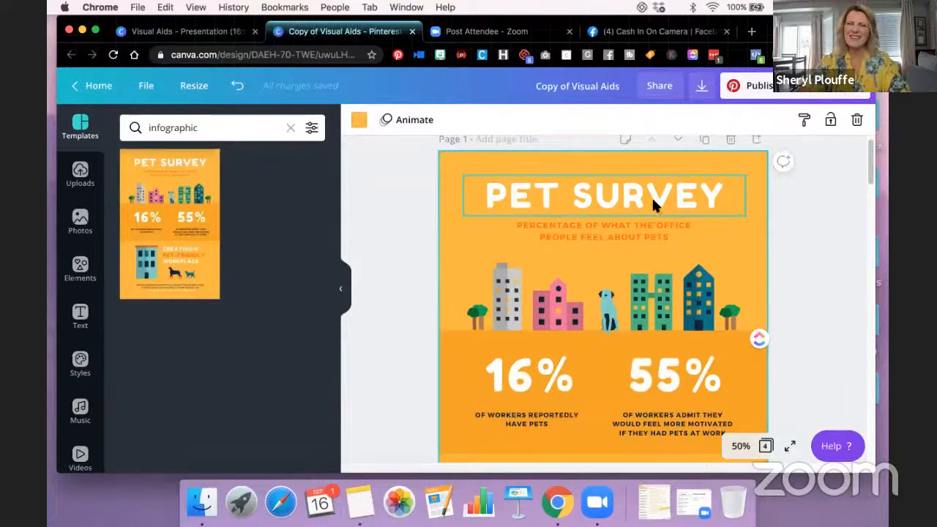
# Step: Change the font of the "PET SURVEY" title to Montserrat Extra-Bold
pyautogui.click(652, 198)
pyautogui.click(392, 128)
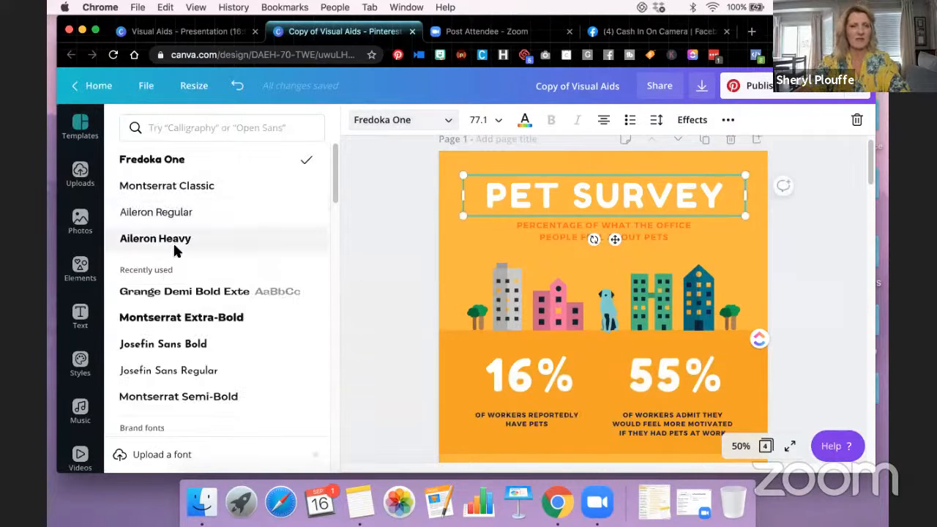
pyautogui.click(157, 318)
pyautogui.click(373, 247)
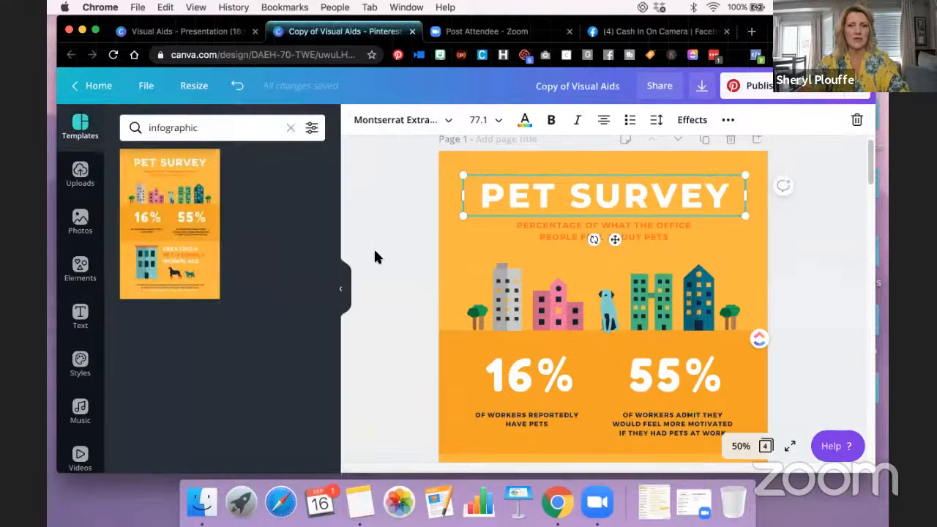
pyautogui.scroll(-1, 375, 257)
pyautogui.click(383, 258)
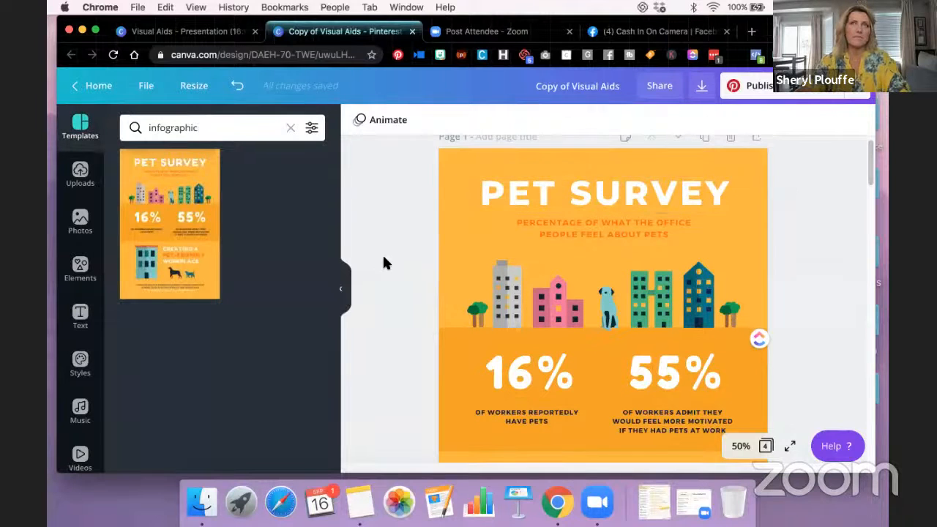